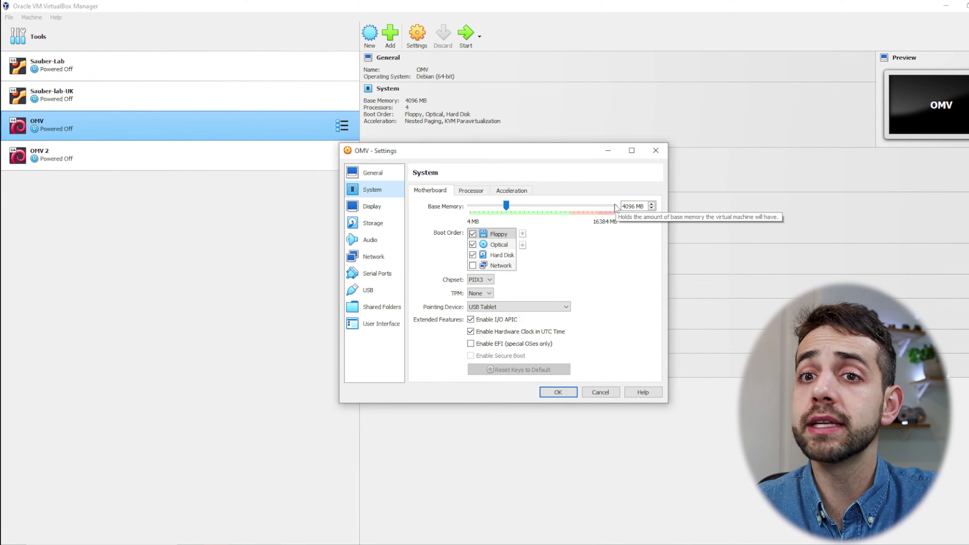
# Review the Processor page, then compare the 20 GB OMV.vdi and 40 GB OMV_1.vdi disks in Storage.
pyautogui.click(472, 191)
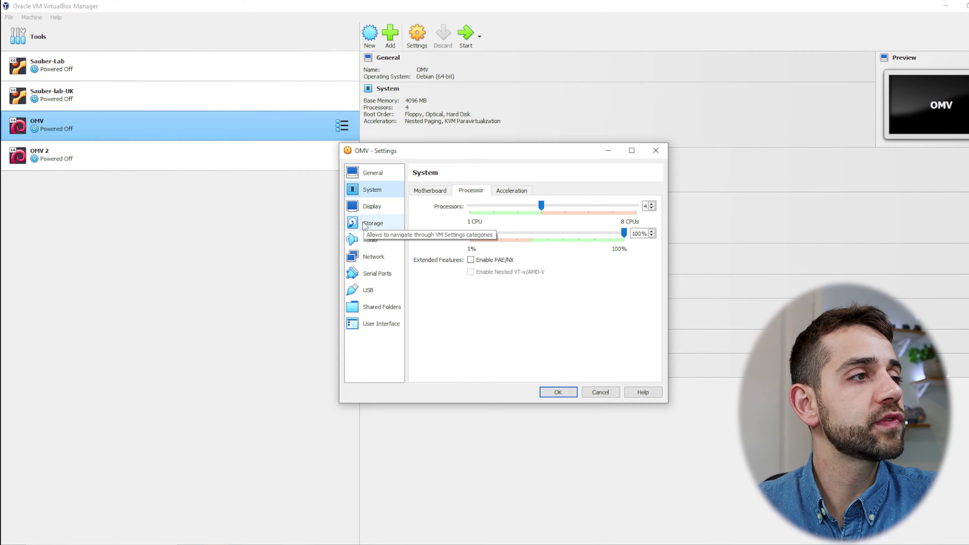
pyautogui.click(372, 224)
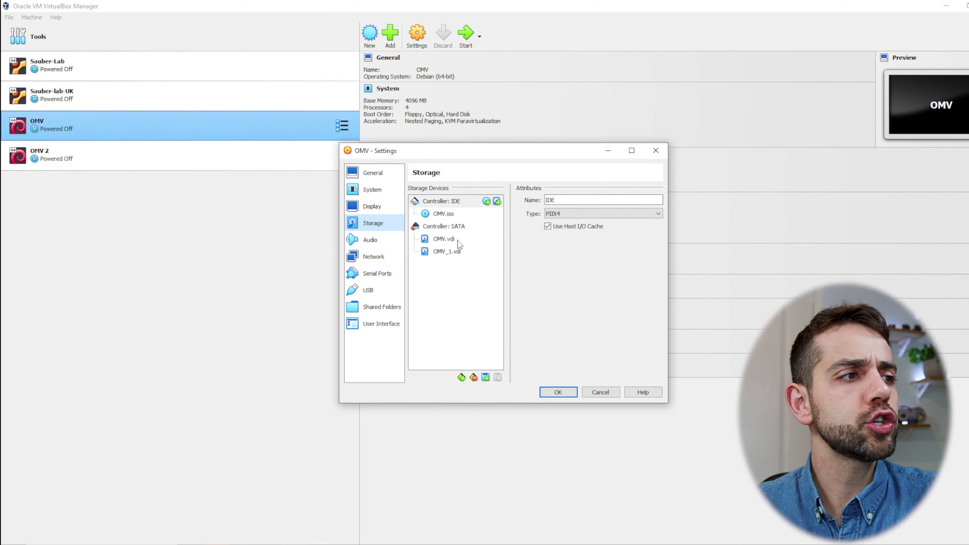
pyautogui.click(458, 240)
pyautogui.click(453, 252)
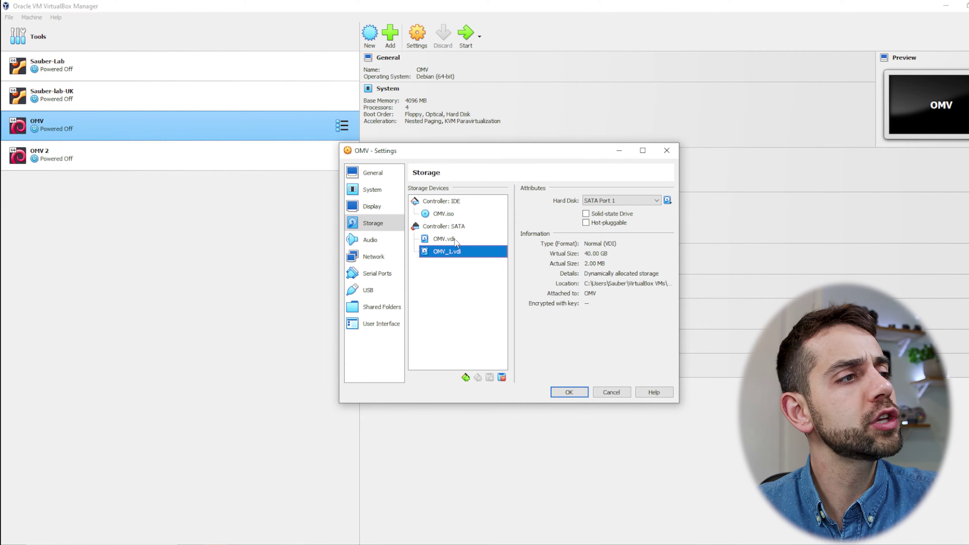
pyautogui.click(455, 241)
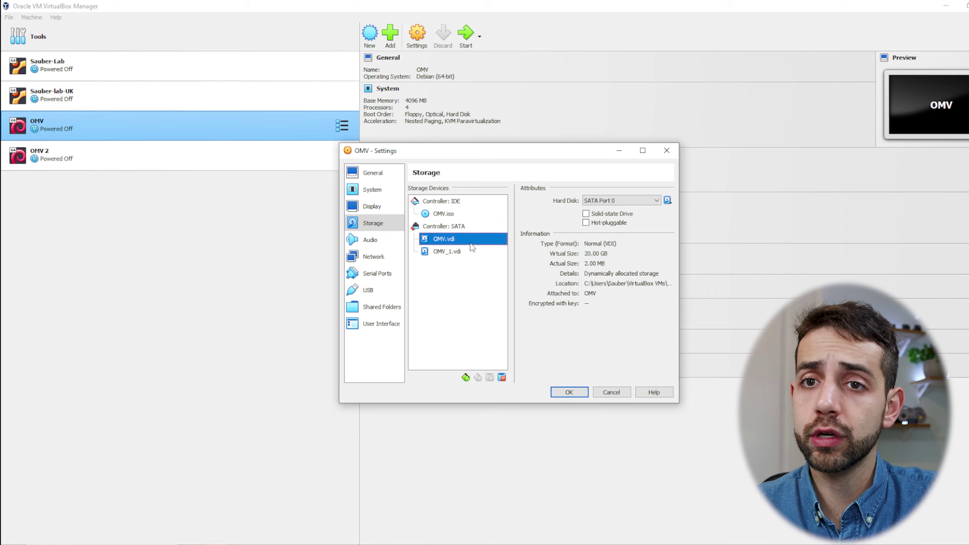
pyautogui.click(446, 251)
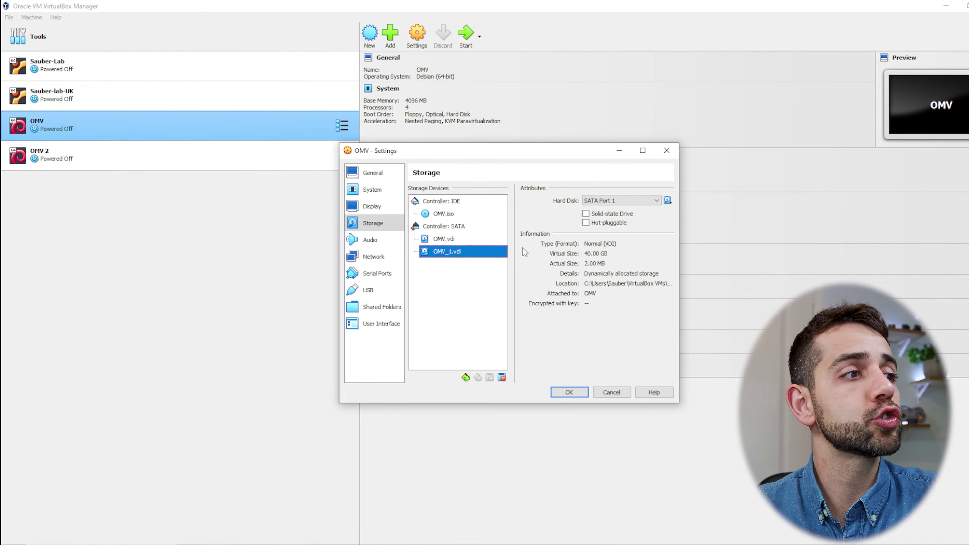
pyautogui.click(502, 239)
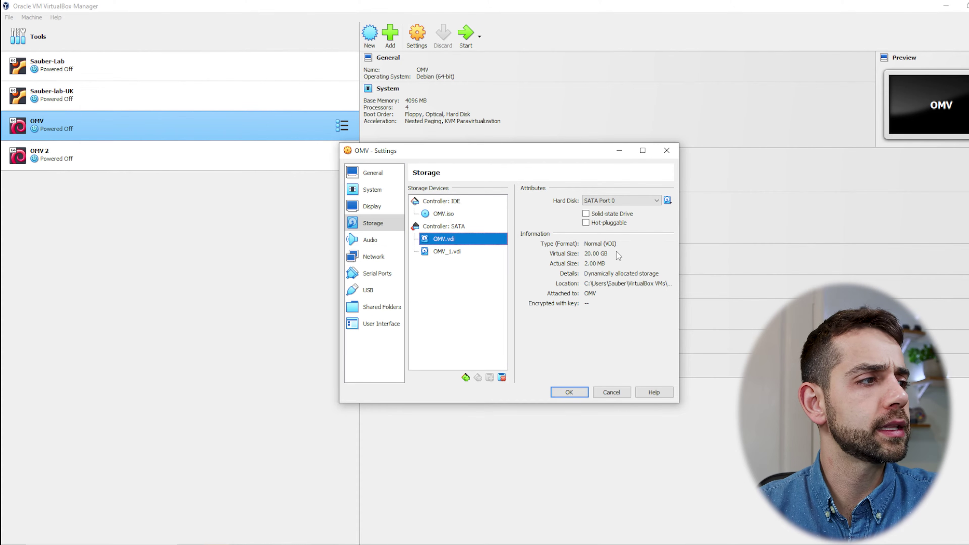
pyautogui.click(382, 253)
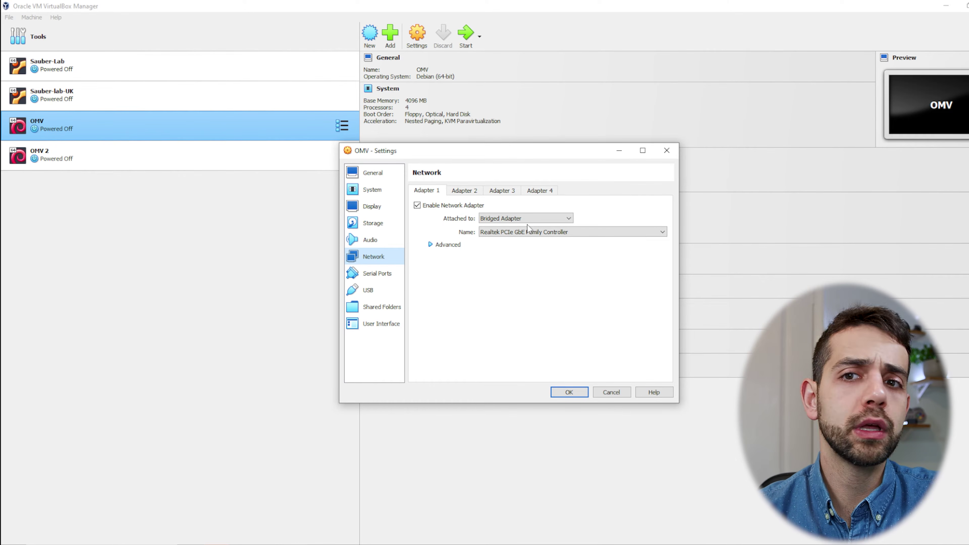
# Revisit the Storage page and save the OMV machine settings with OK.
pyautogui.click(378, 225)
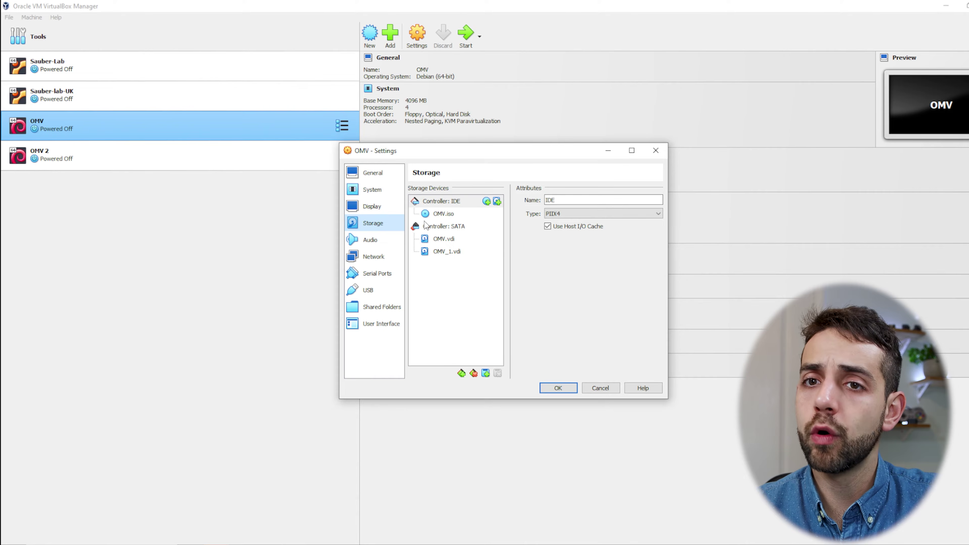
pyautogui.moveTo(438, 216)
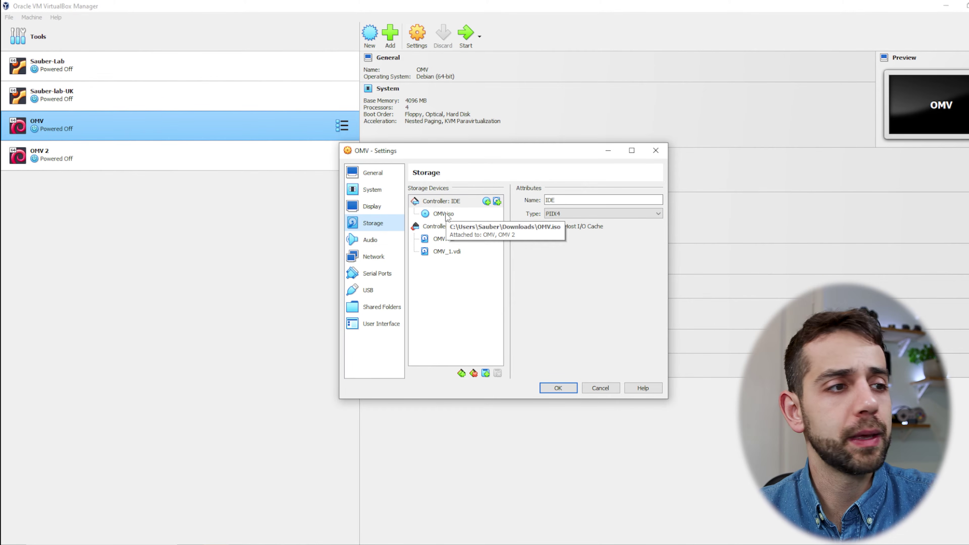
pyautogui.click(558, 388)
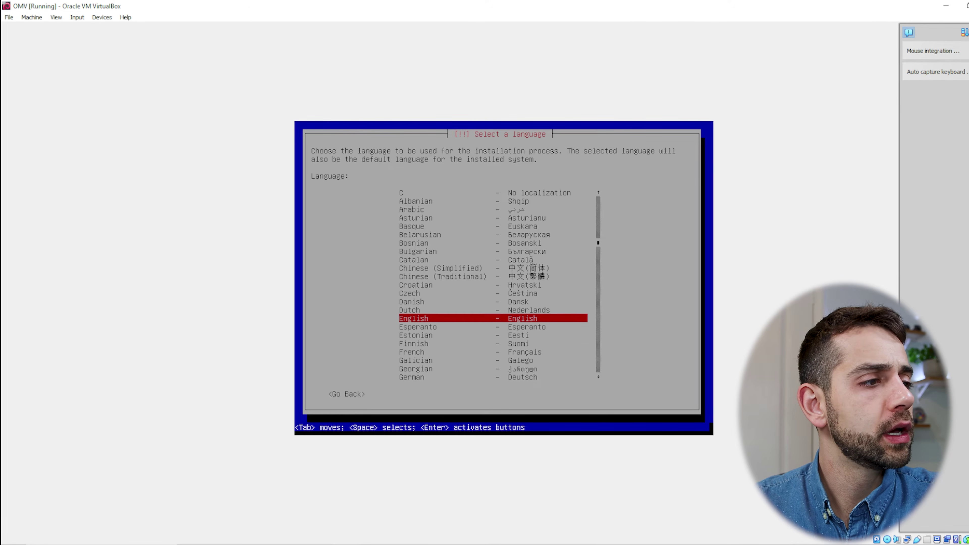
# Choose Portuguese as the installer language, Brasil as location and the Brazilian Portuguese keyboard.
pyautogui.press('Down')
pyautogui.press('Down')
pyautogui.press('Down')
pyautogui.press('Down')
pyautogui.press('Down')
pyautogui.press('Down')
pyautogui.press('Down')
pyautogui.press('Down')
pyautogui.press('Down')
pyautogui.press('Down')
pyautogui.press('Down')
pyautogui.press('Down')
pyautogui.press('Down')
pyautogui.press('Down')
pyautogui.press('Down')
pyautogui.press('Down')
pyautogui.press('Down')
pyautogui.press('Down')
pyautogui.press('Down')
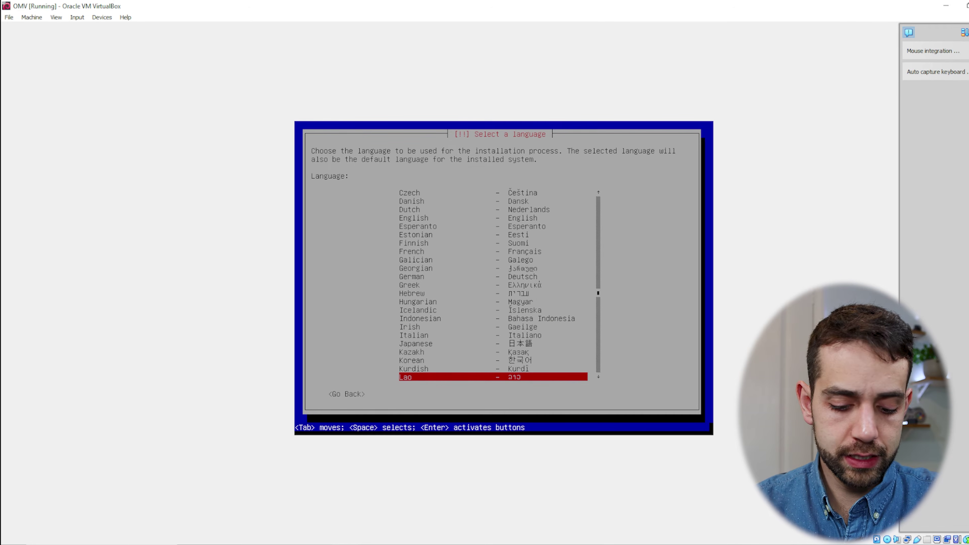
pyautogui.press('p')
pyautogui.press('Down')
pyautogui.press('Down')
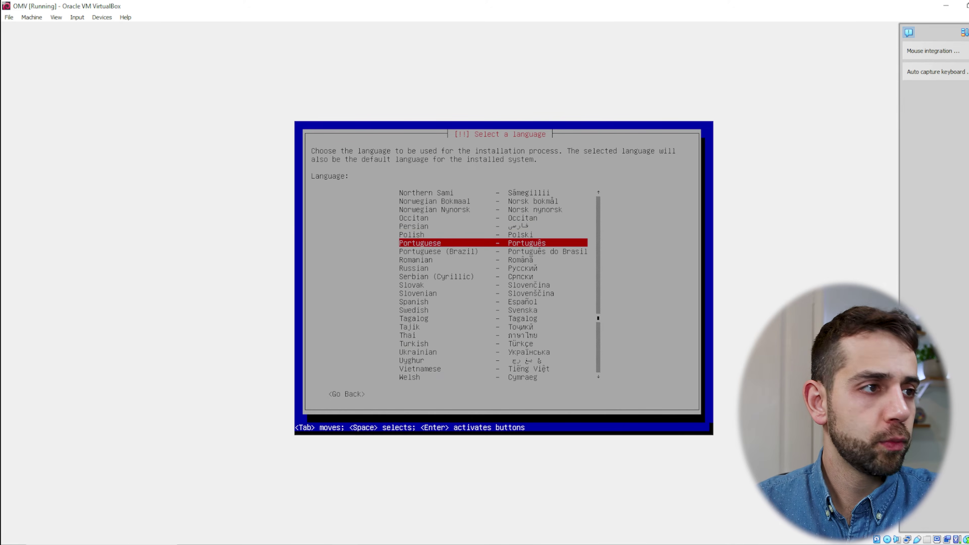
pyautogui.press('Return')
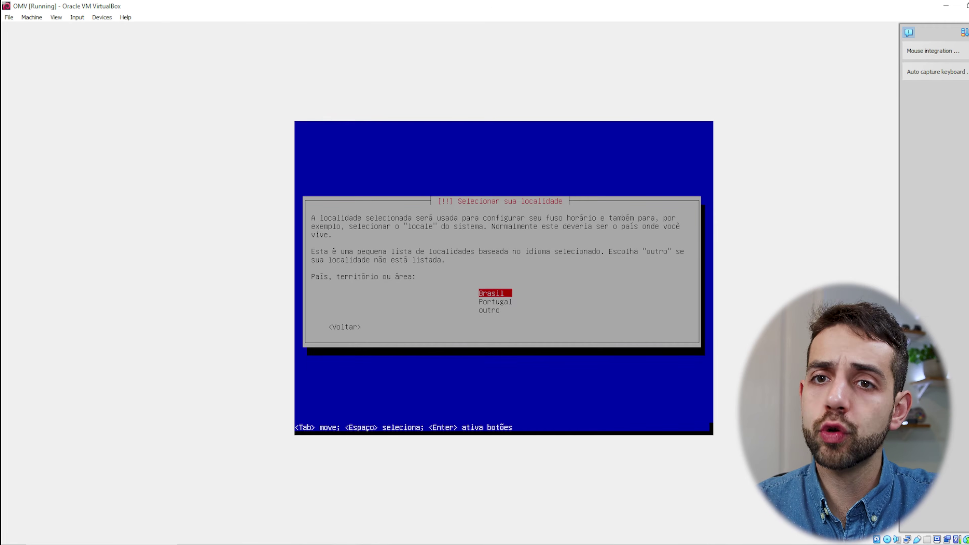
pyautogui.press('Return')
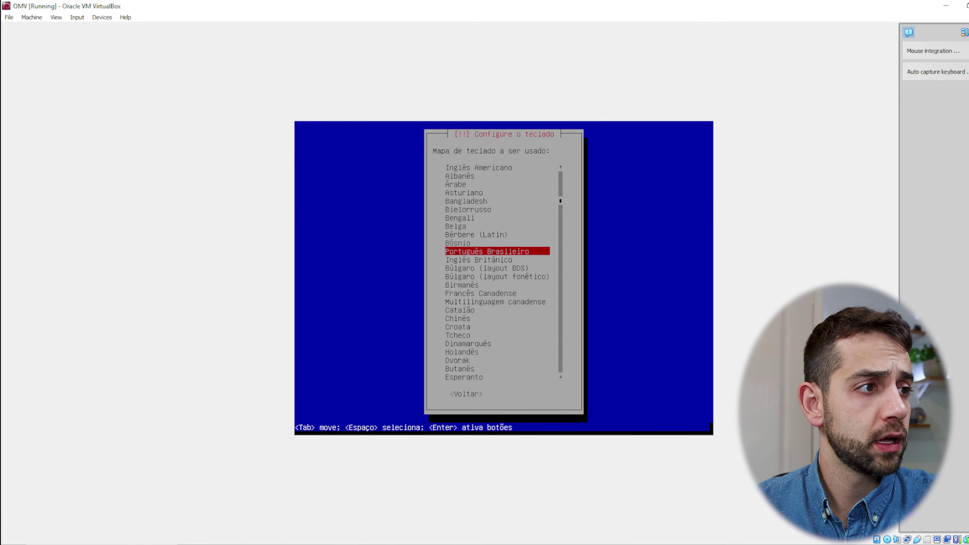
pyautogui.press('Return')
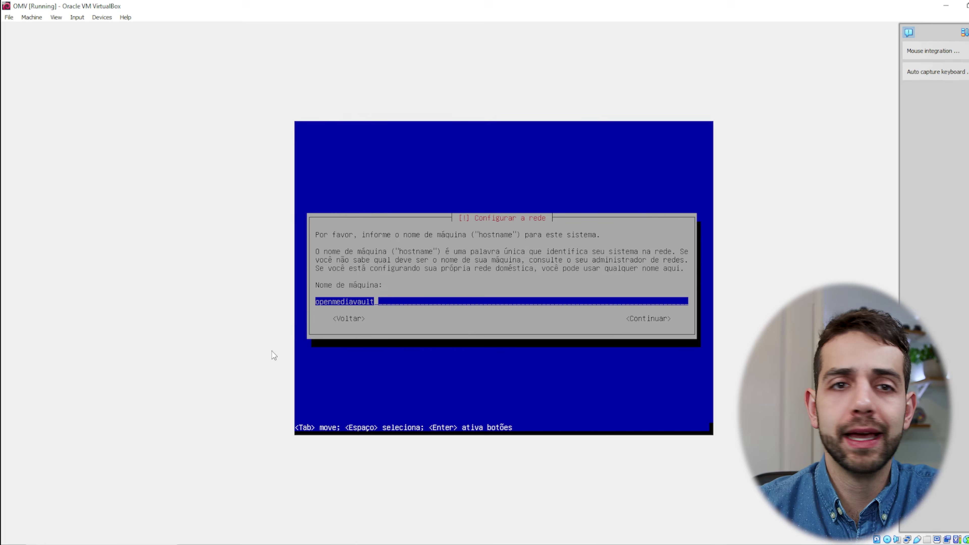
# Keep hostname openmediavault and domain local, enter and confirm a root password, and pick São Paulo.
pyautogui.press('Return')
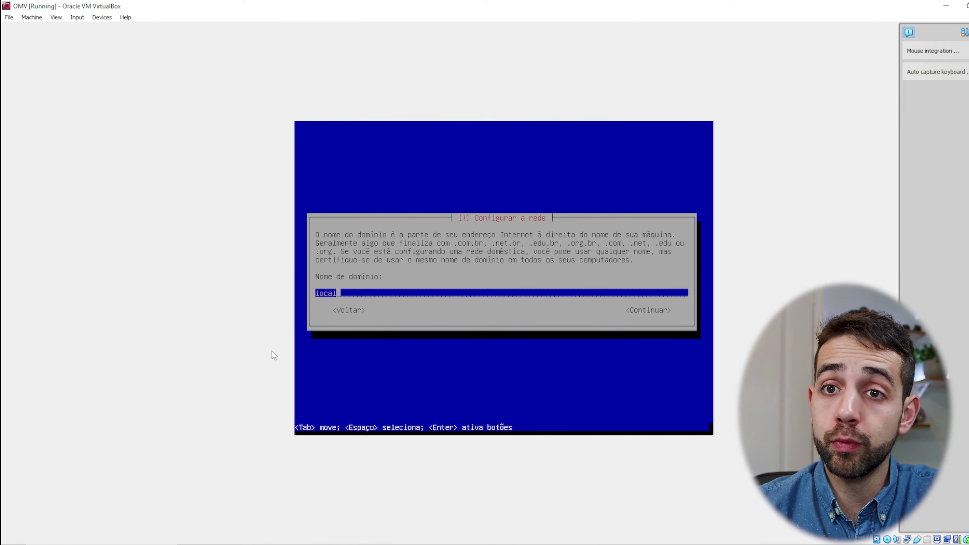
pyautogui.press('Return')
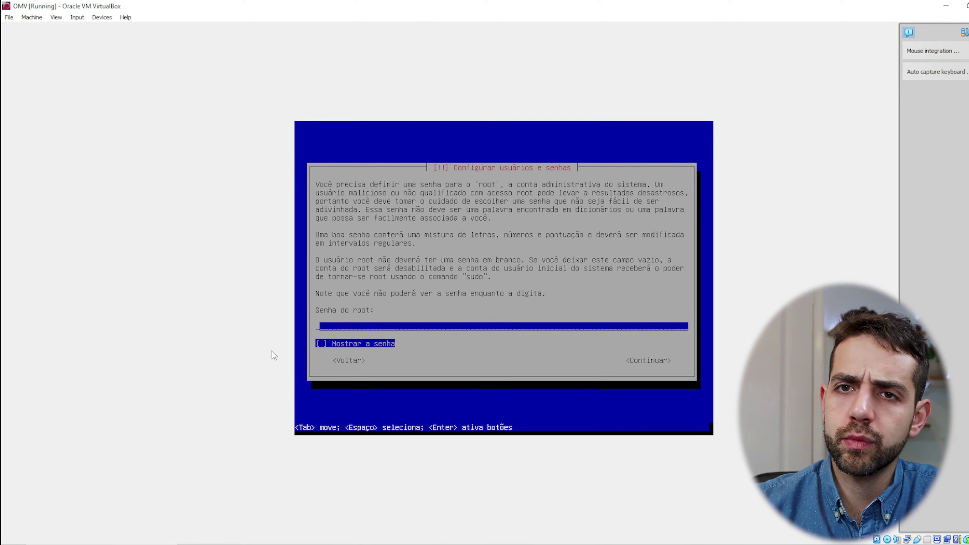
pyautogui.write('********')
pyautogui.press('Return')
pyautogui.write('********')
pyautogui.press('Return')
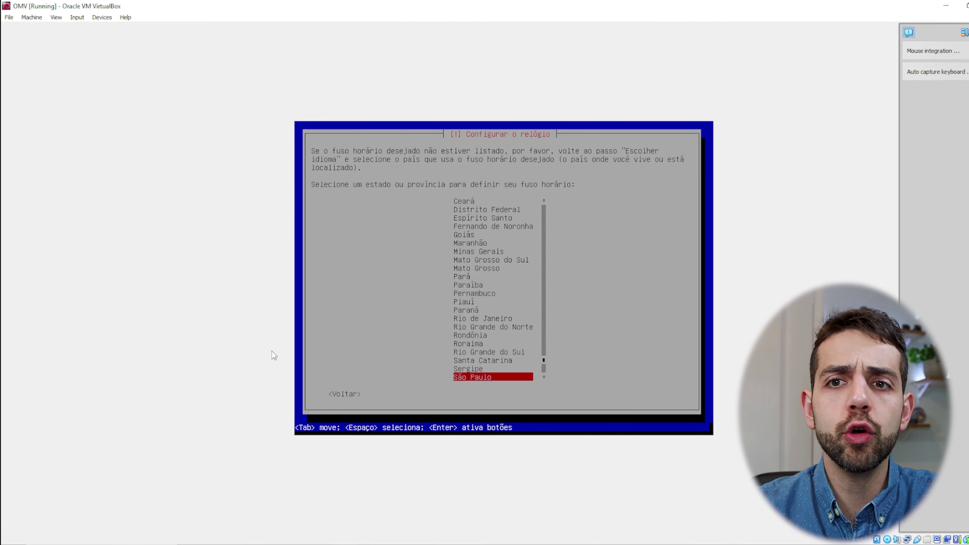
pyautogui.press('Return')
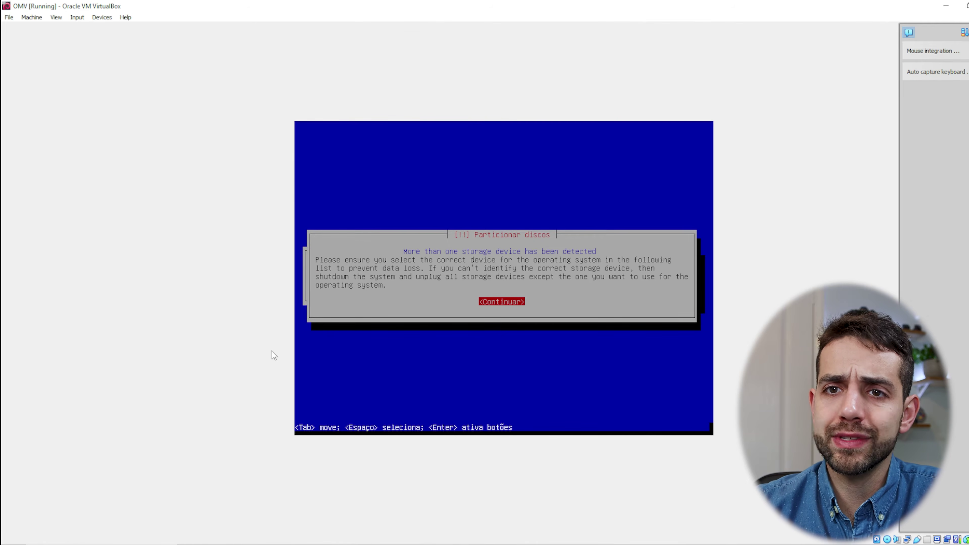
# Acknowledge the multiple-disk warning and install onto the 21.5 GB sda disk.
pyautogui.press('Return')
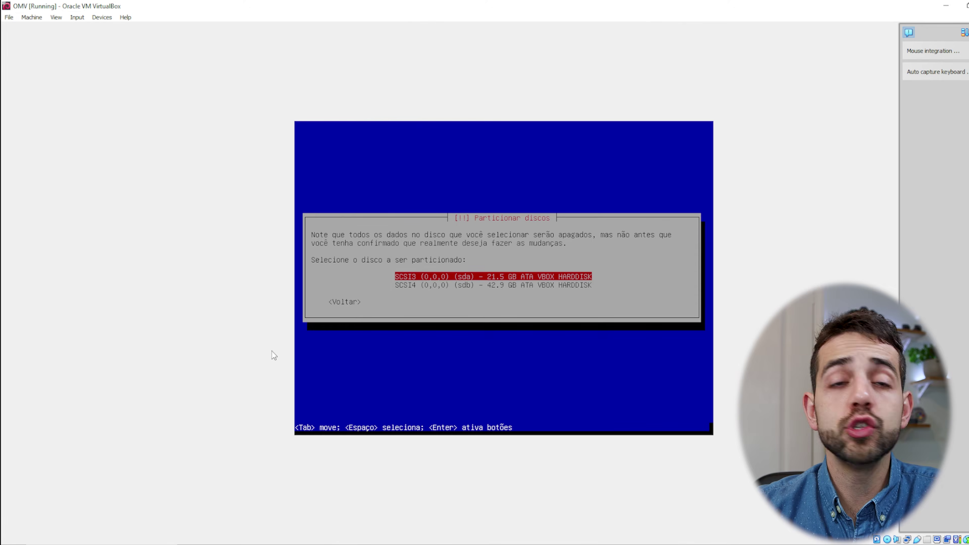
pyautogui.press('Return')
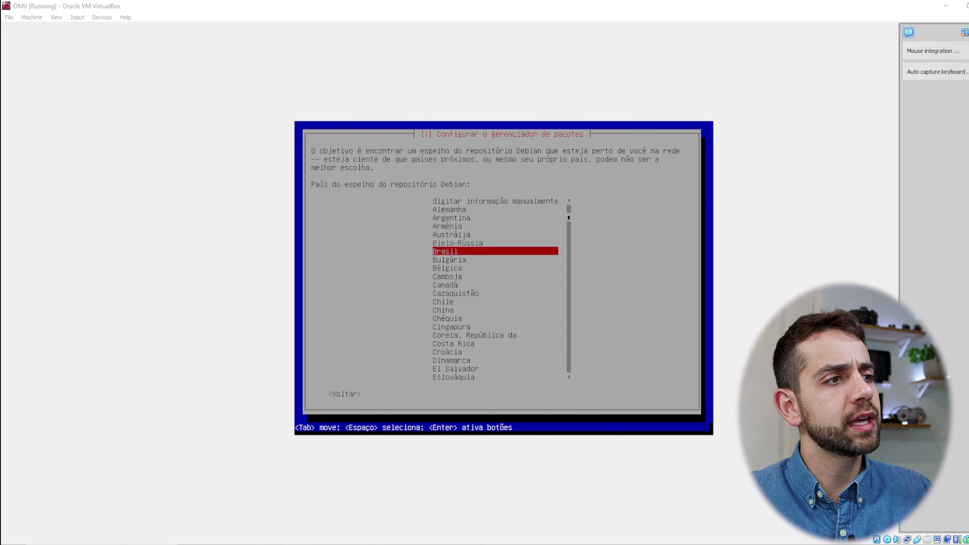
# Use the Brasil deb.debian.org mirror and continue without an HTTP proxy.
pyautogui.press('Return')
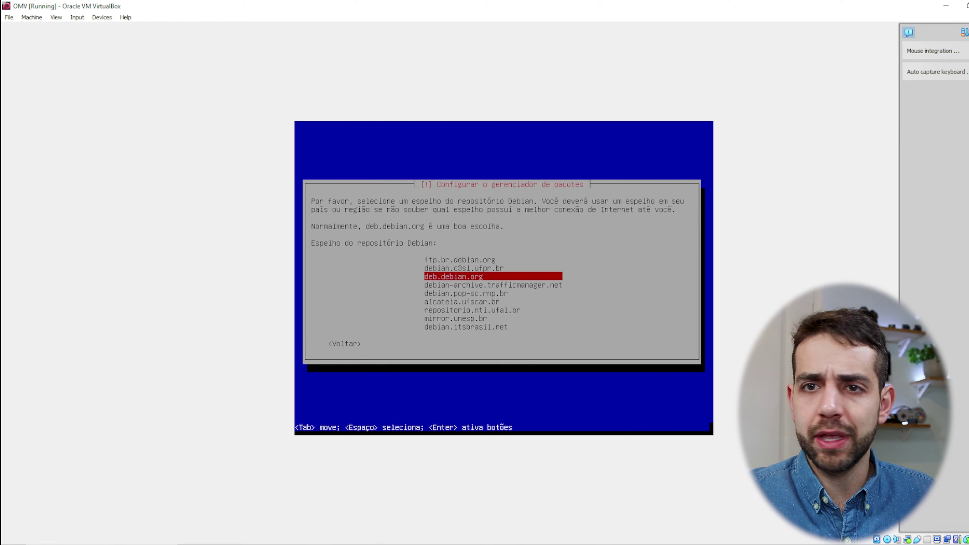
pyautogui.press('Return')
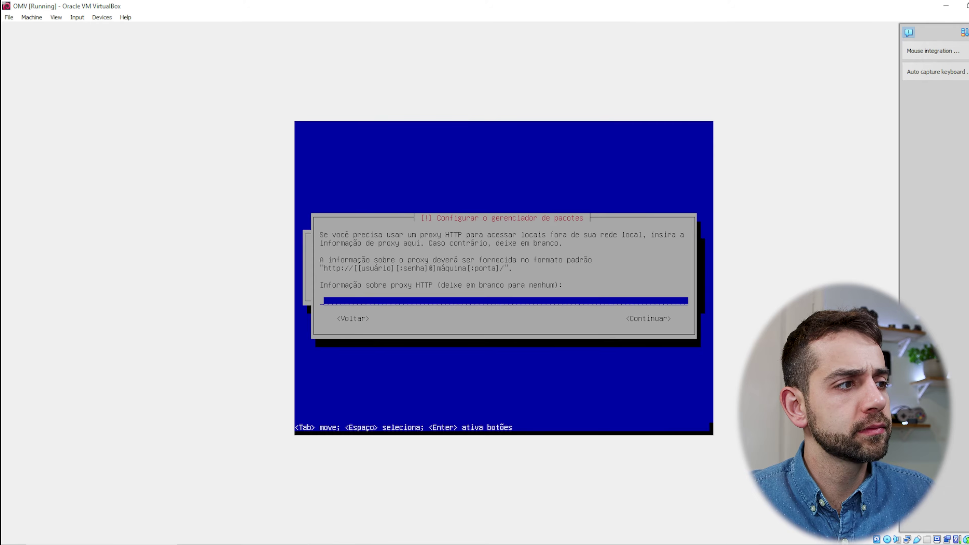
pyautogui.press('Return')
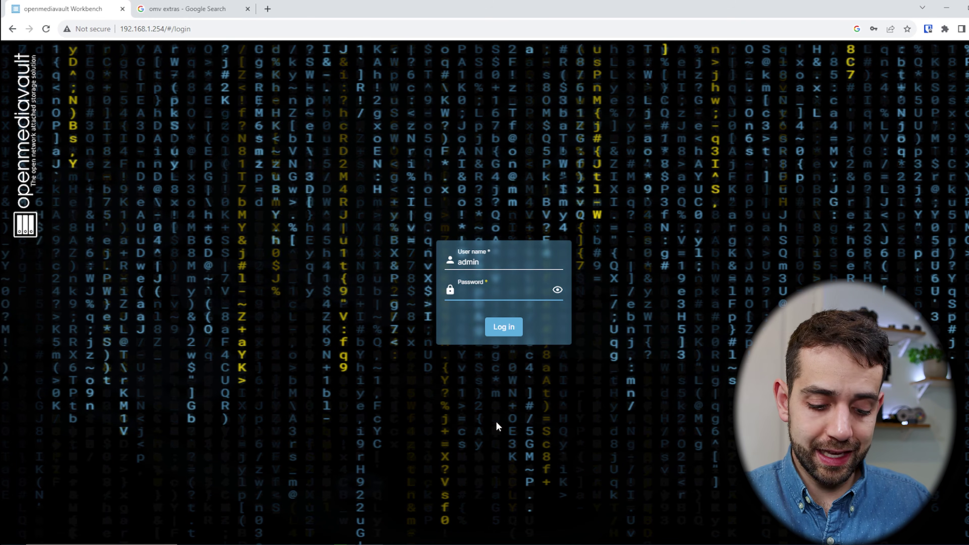
# Log in to the openmediavault web interface with the admin password and dismiss the welcome banner.
pyautogui.write('openmediavault')
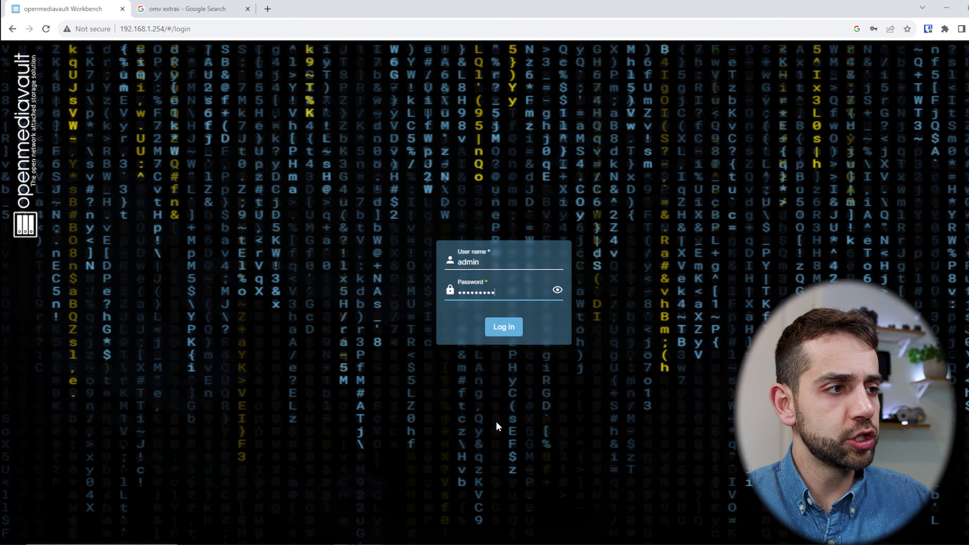
pyautogui.press('Return')
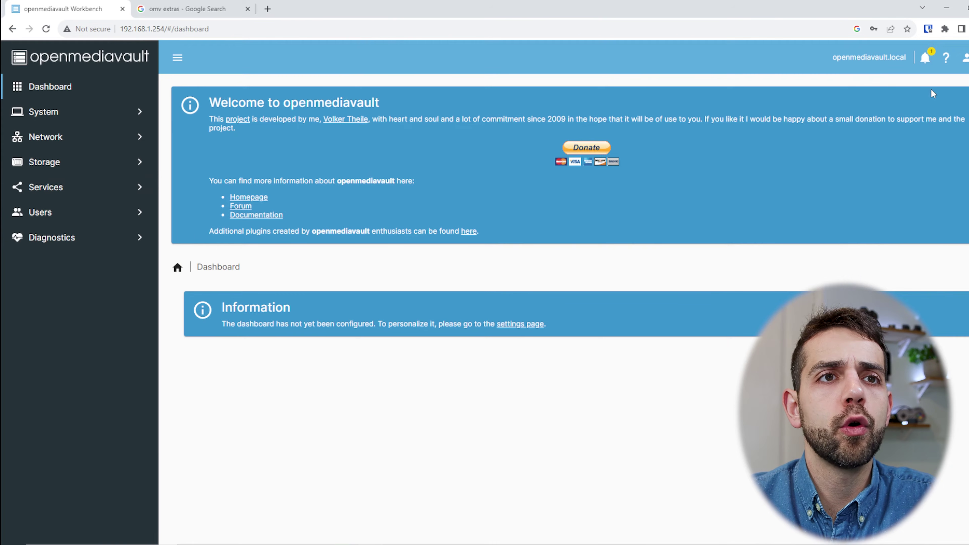
pyautogui.click(967, 120)
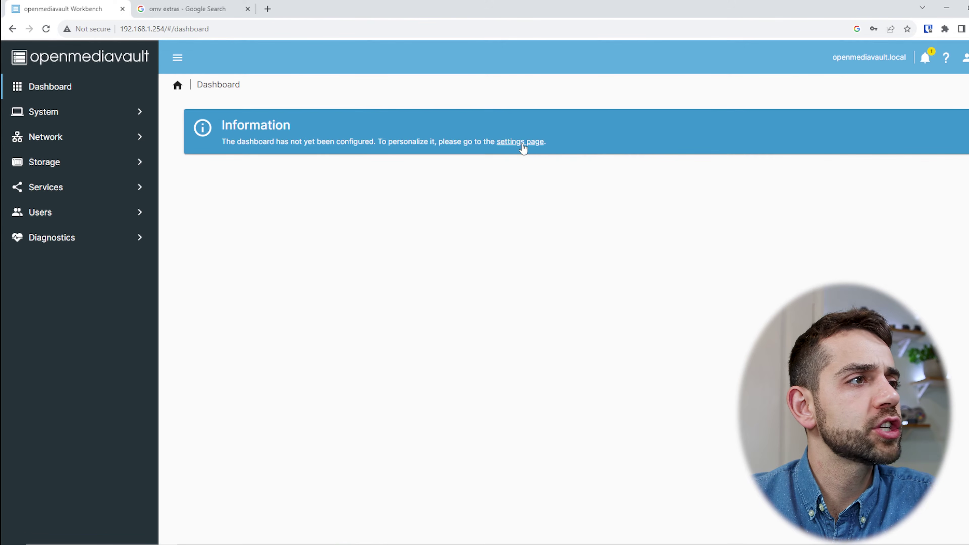
# Enable all dashboard widgets, including CPU, File Systems, Load Average and Memory, and save.
pyautogui.click(524, 144)
pyautogui.click(211, 190)
pyautogui.click(232, 217)
pyautogui.click(229, 239)
pyautogui.click(222, 291)
pyautogui.click(222, 269)
pyautogui.click(192, 317)
pyautogui.click(189, 126)
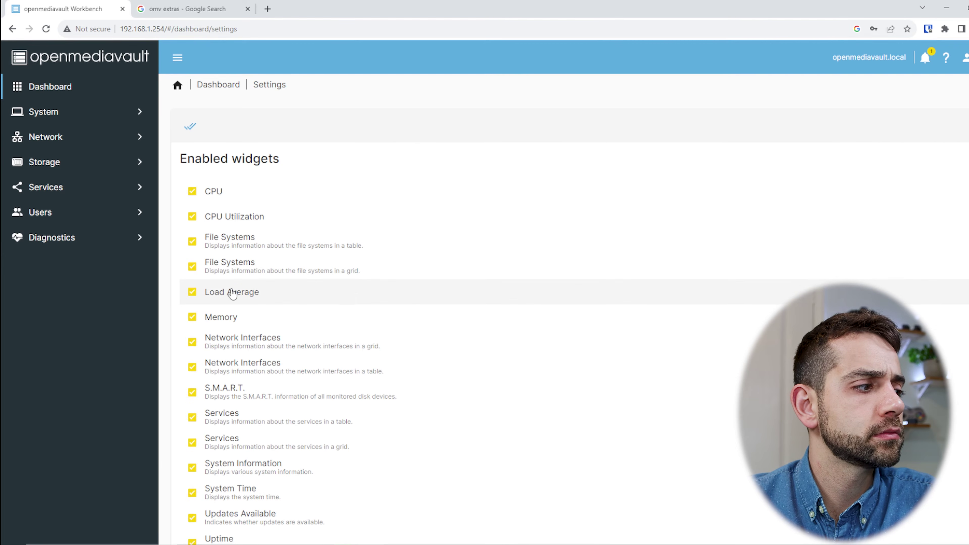
pyautogui.click(957, 513)
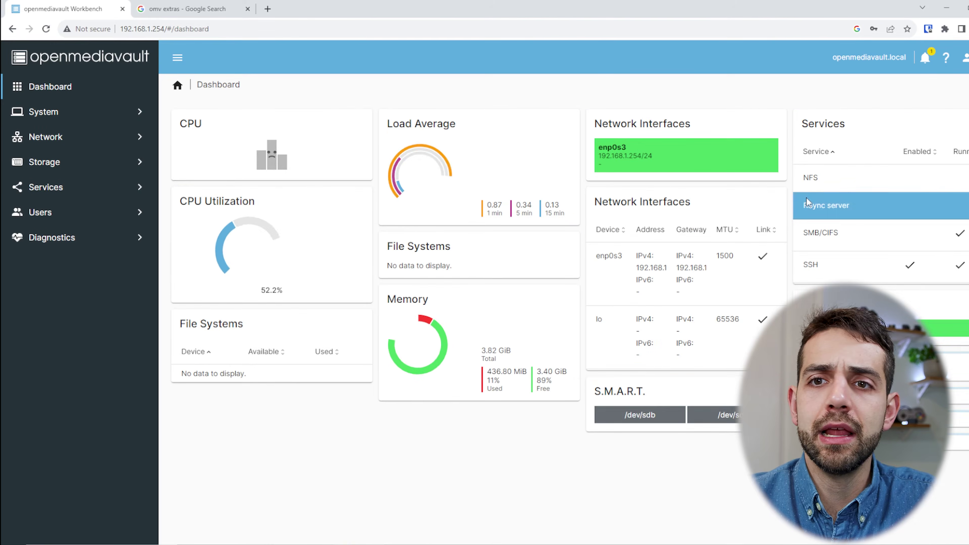
pyautogui.moveTo(449, 321)
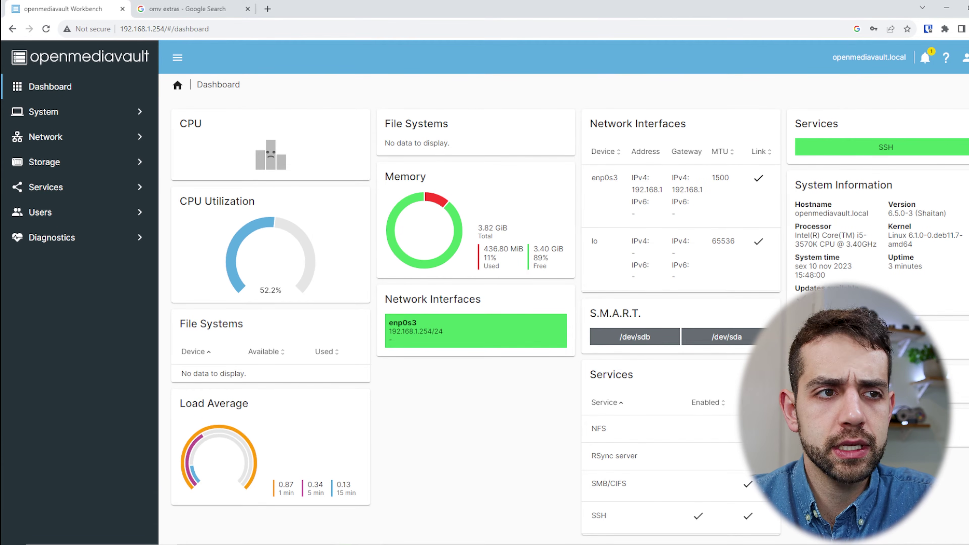
# From the Updates list, install all pending package updates, confirming the full upgrade.
pyautogui.click(885, 385)
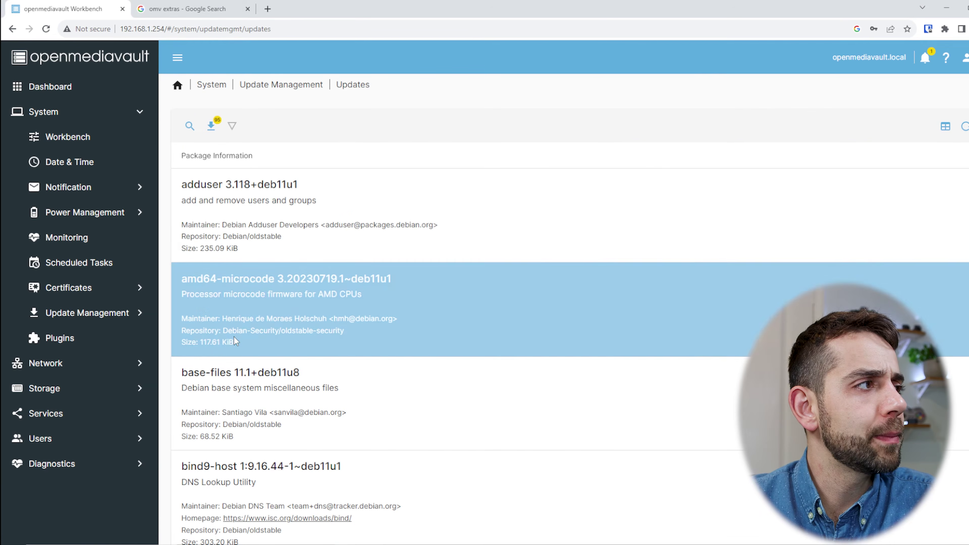
pyautogui.click(236, 341)
pyautogui.click(231, 329)
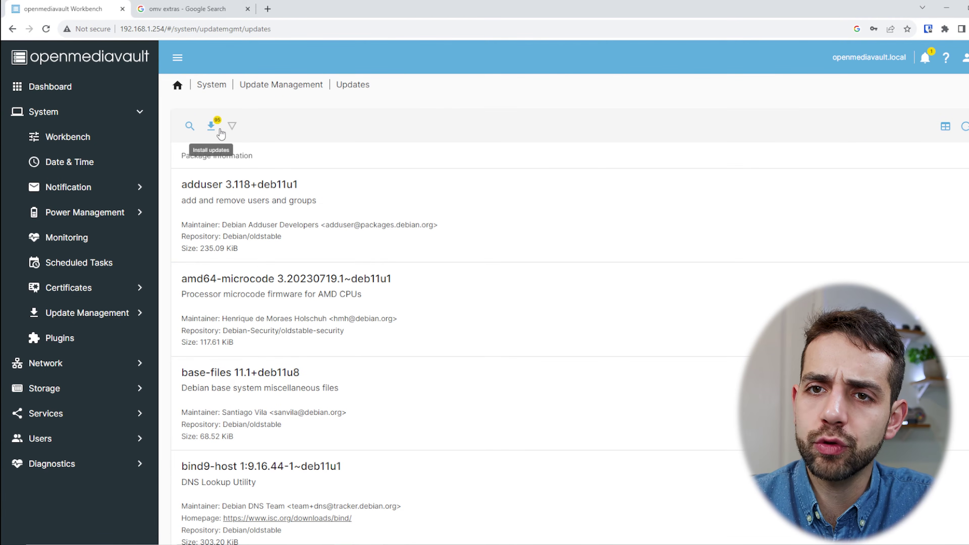
pyautogui.click(212, 127)
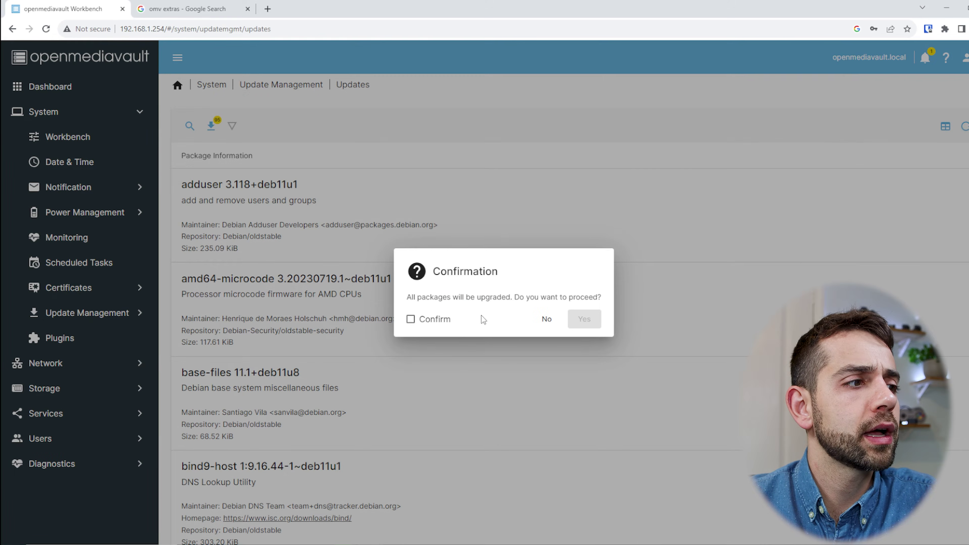
pyautogui.click(435, 319)
pyautogui.click(583, 320)
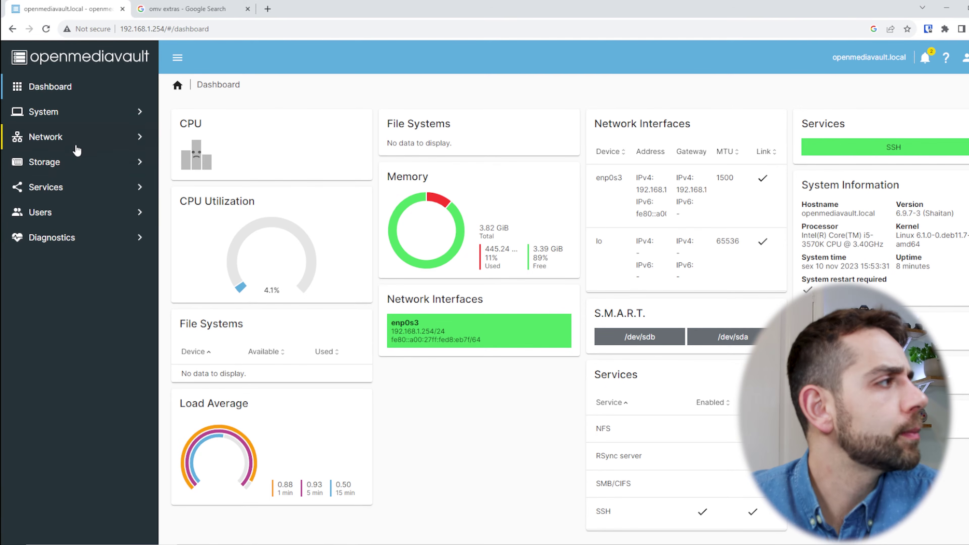
# In Storage > Disks, select the 40 GiB /dev/sdb disk.
pyautogui.click(73, 162)
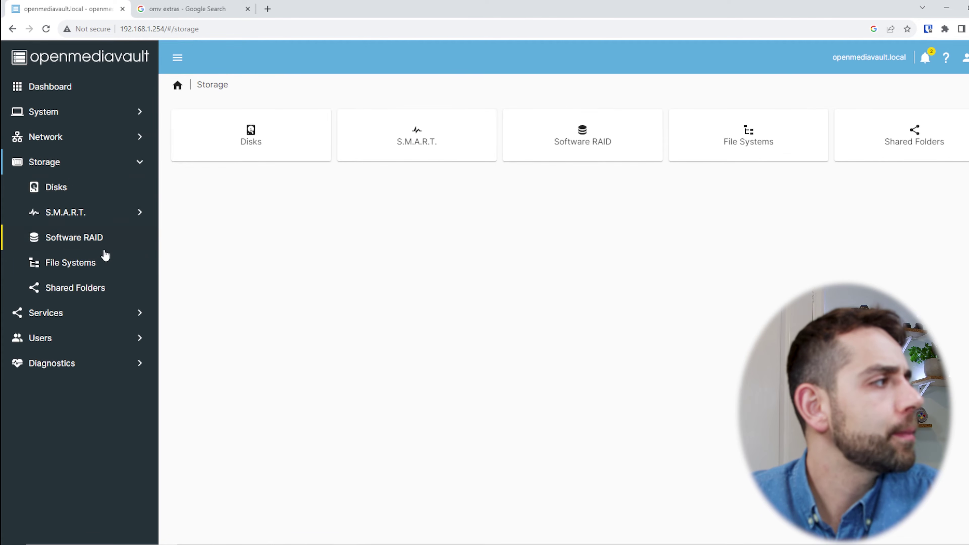
pyautogui.click(56, 188)
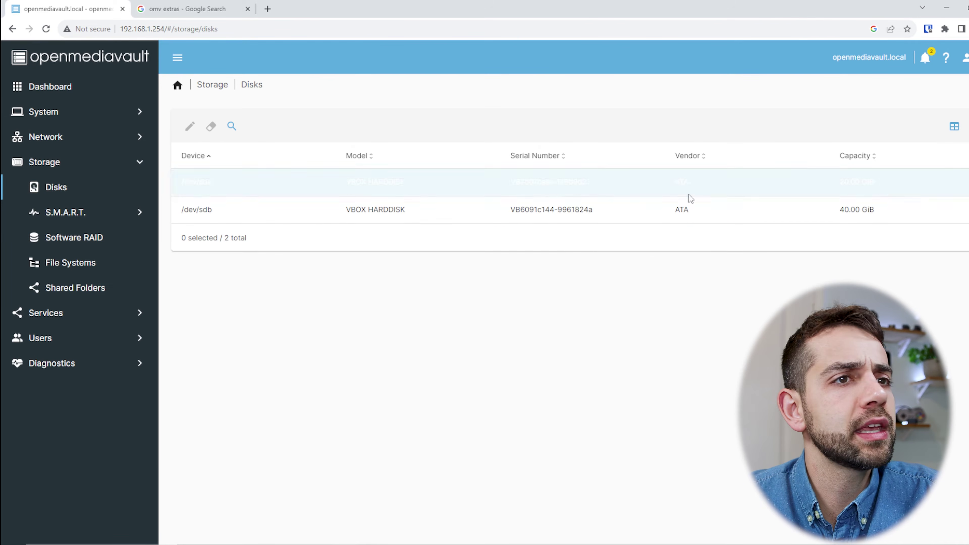
pyautogui.click(477, 216)
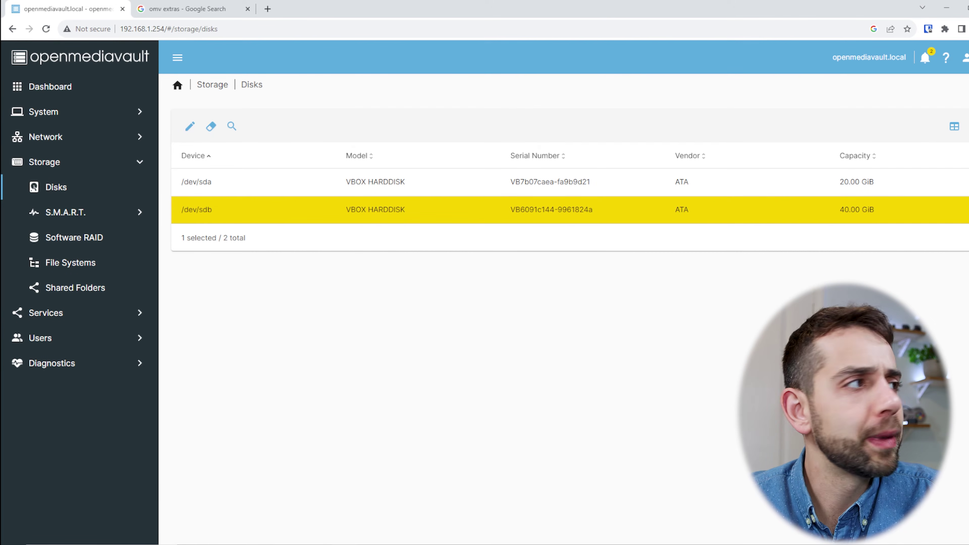
# Wipe /dev/sdb after confirming data loss, then show the File Systems list.
pyautogui.click(211, 127)
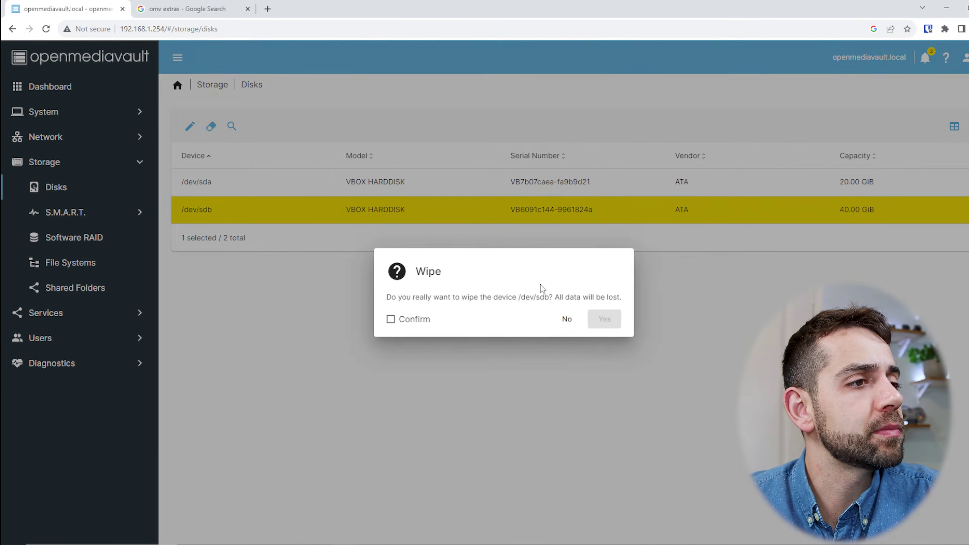
pyautogui.click(400, 326)
pyautogui.click(601, 320)
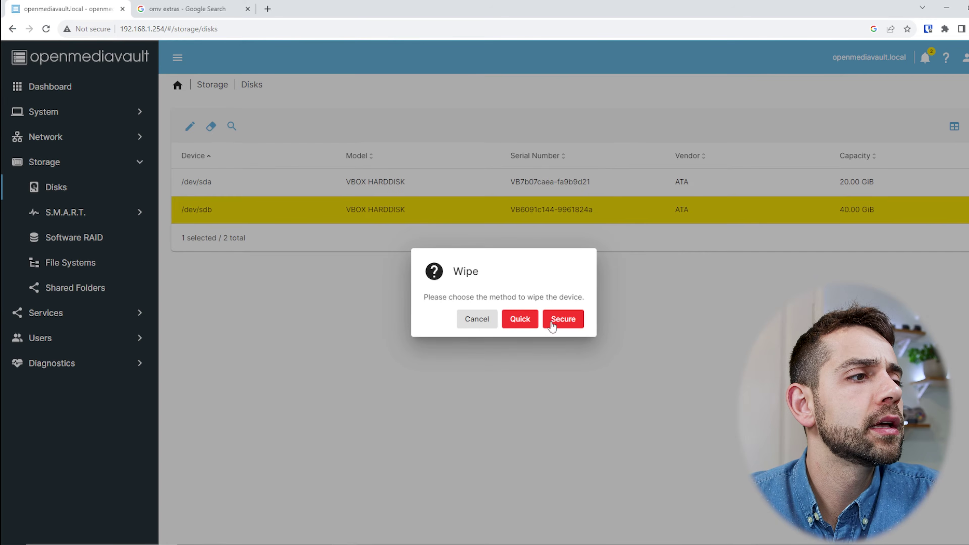
pyautogui.click(555, 324)
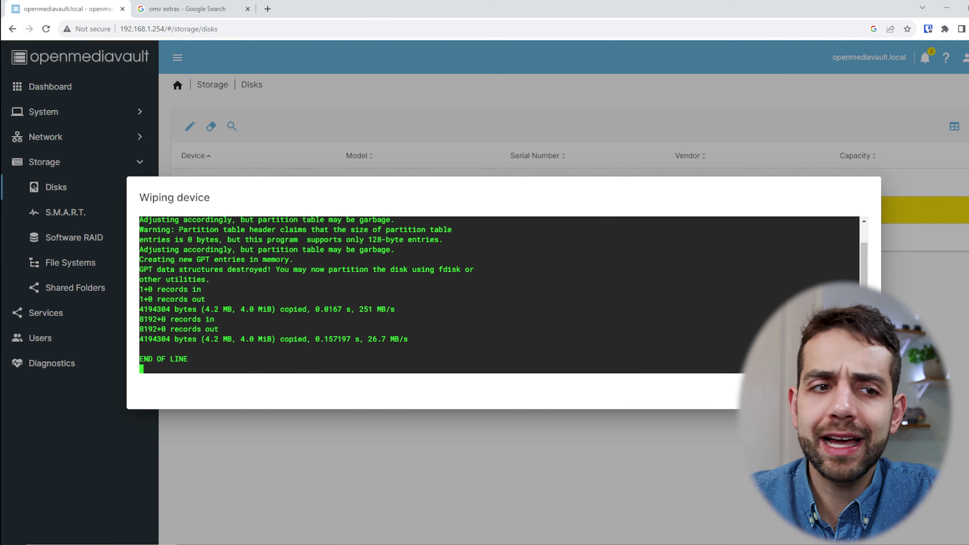
pyautogui.click(853, 392)
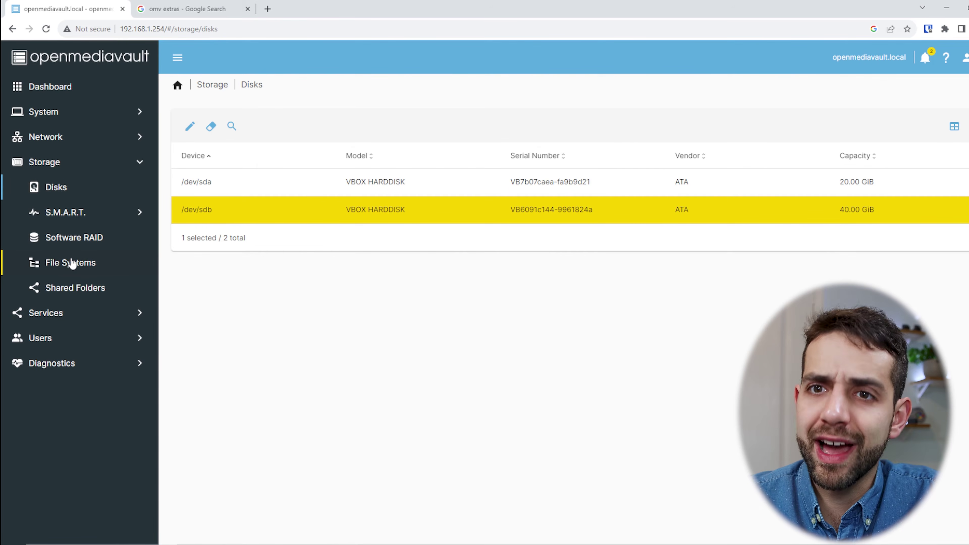
pyautogui.click(72, 263)
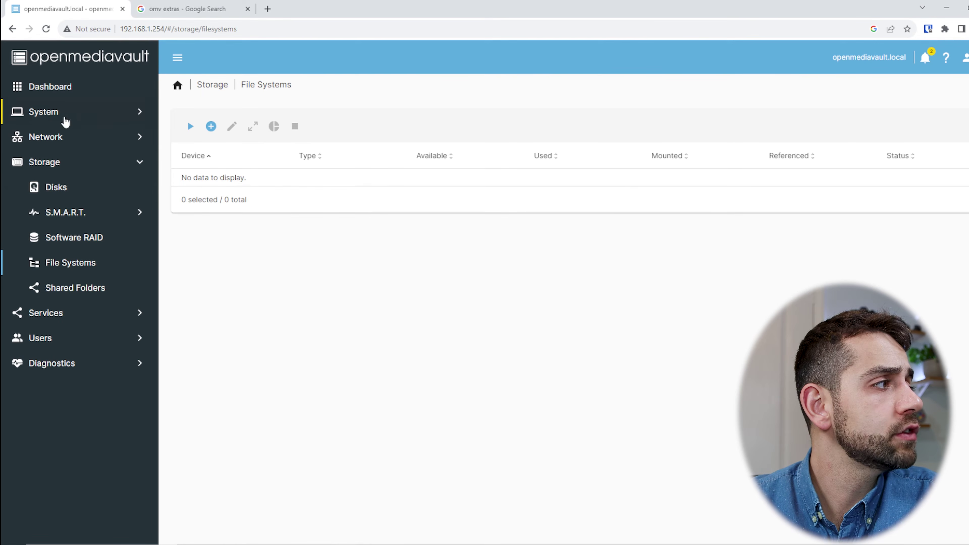
# Start creating a new BTRFS file system from the File Systems page.
pyautogui.click(78, 246)
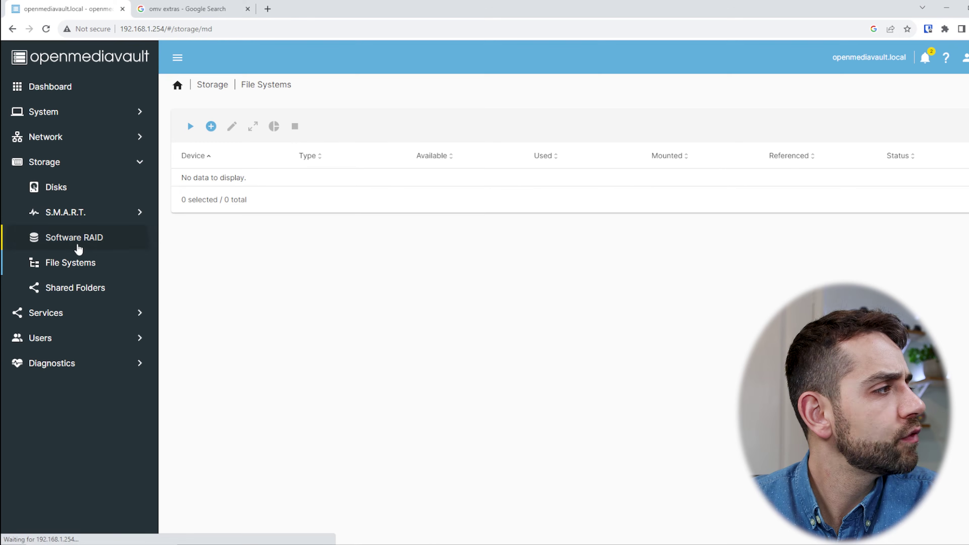
pyautogui.click(72, 265)
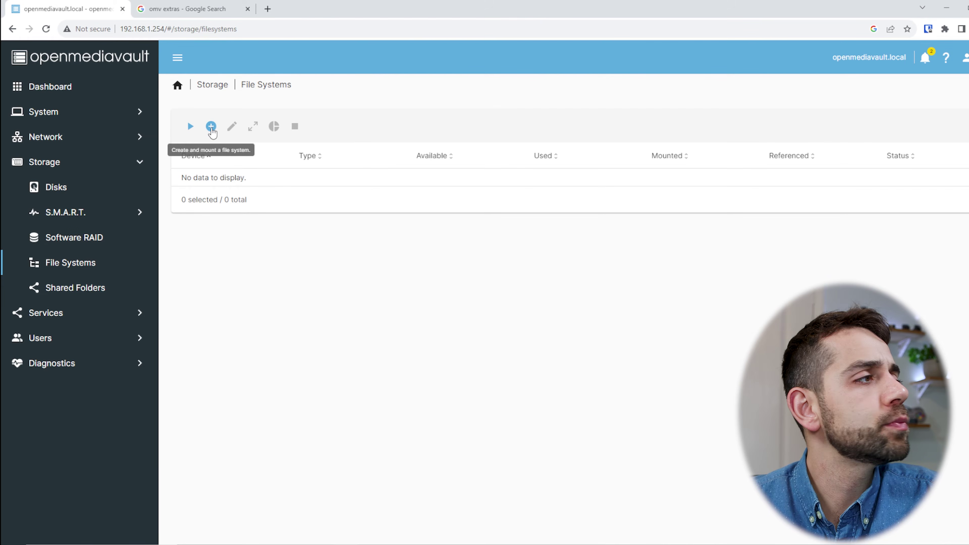
pyautogui.click(212, 127)
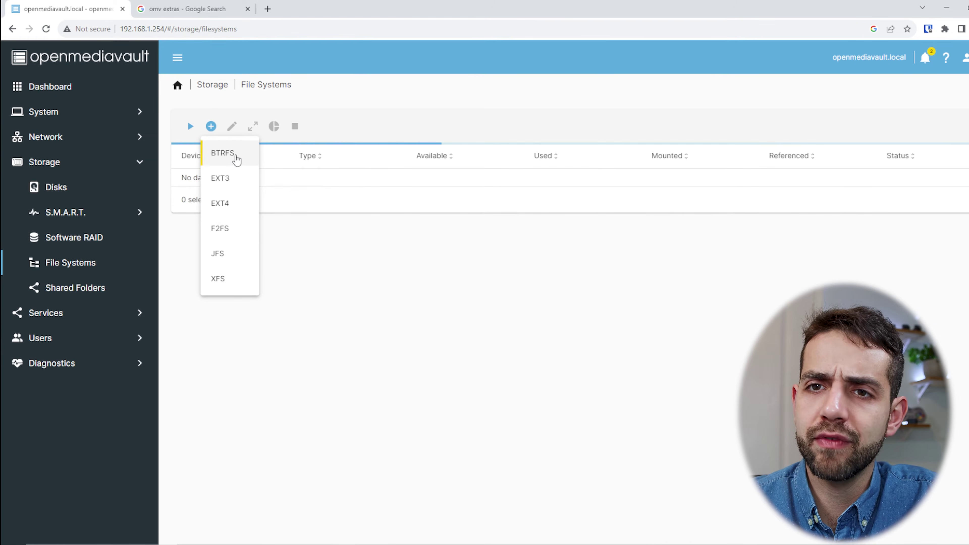
pyautogui.click(223, 153)
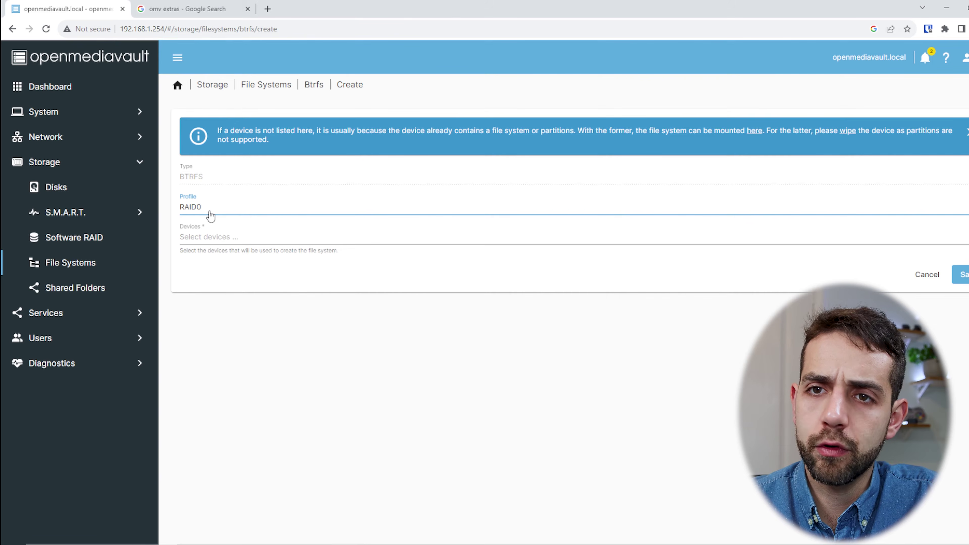
# Set profile to Single, include /dev/sdb, create the file system, and choose it for mounting.
pyautogui.click(206, 210)
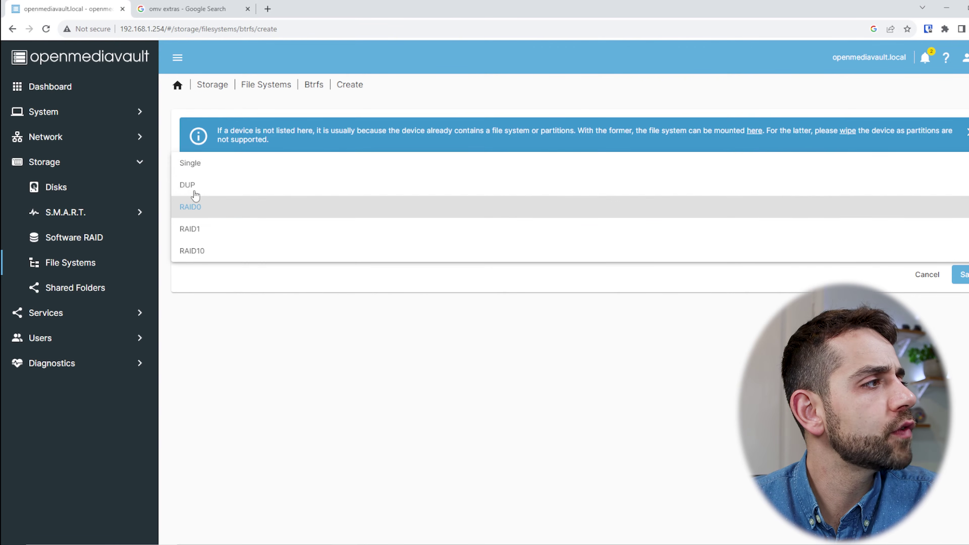
pyautogui.click(203, 165)
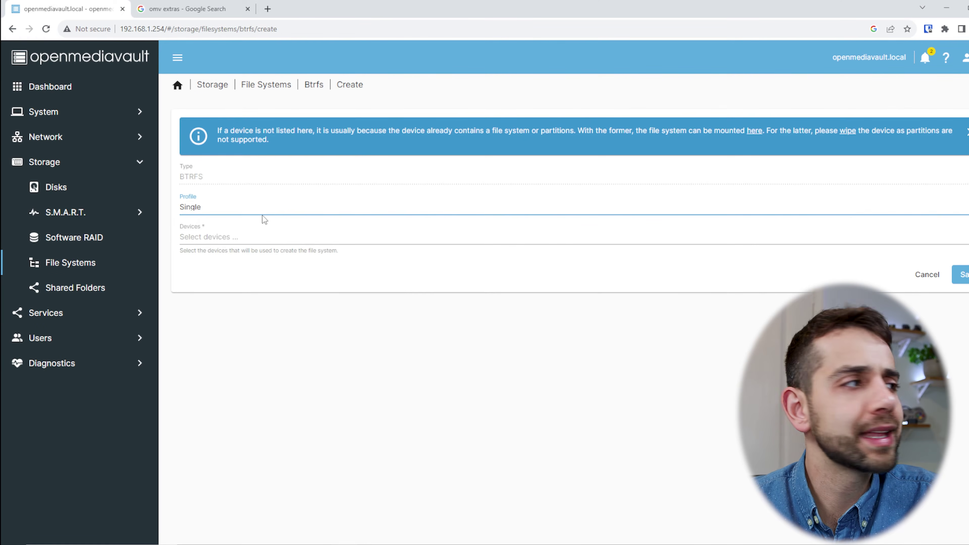
pyautogui.click(261, 211)
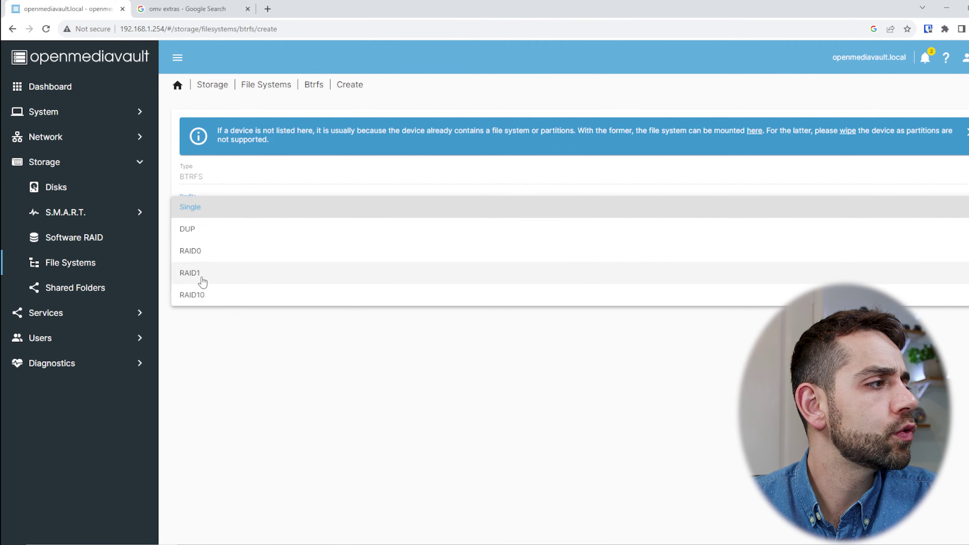
pyautogui.click(205, 207)
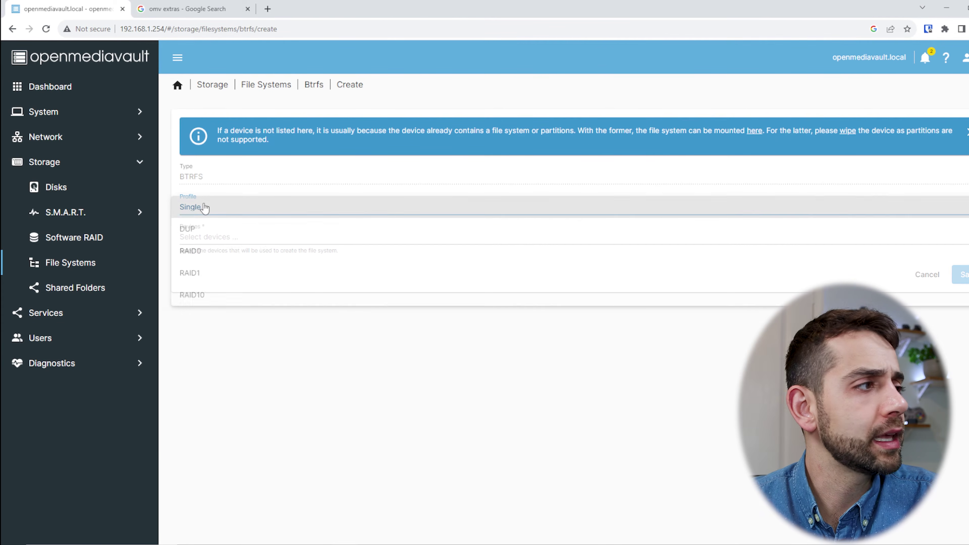
pyautogui.click(218, 237)
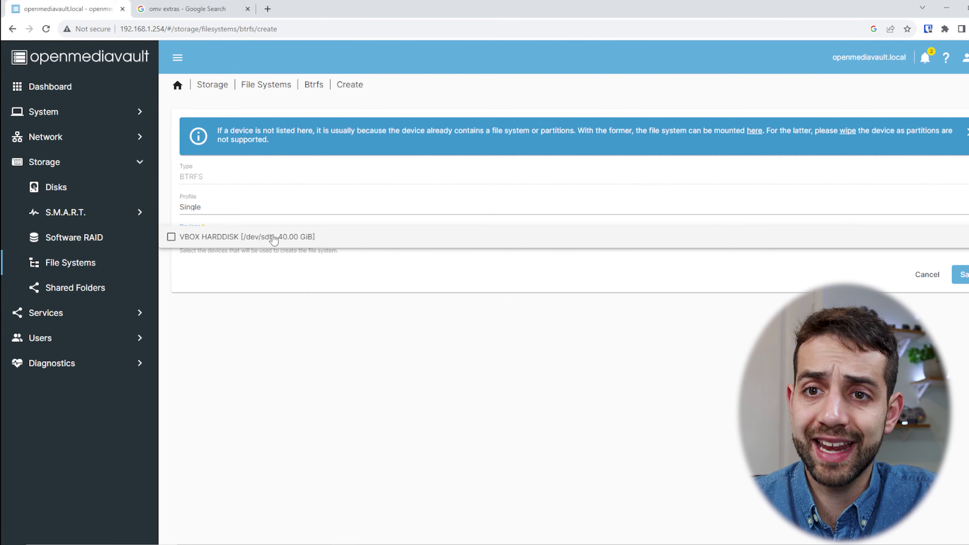
pyautogui.click(274, 238)
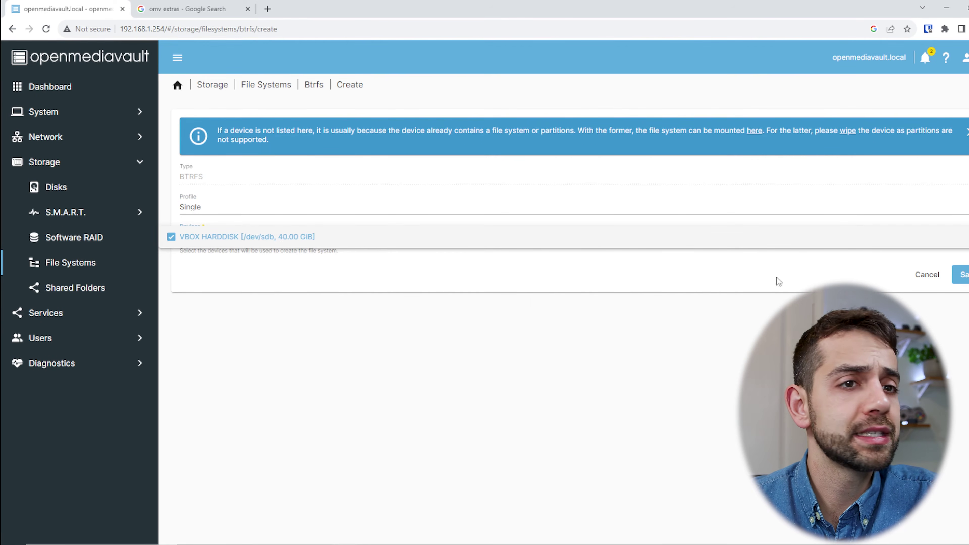
pyautogui.click(967, 275)
pyautogui.click(967, 274)
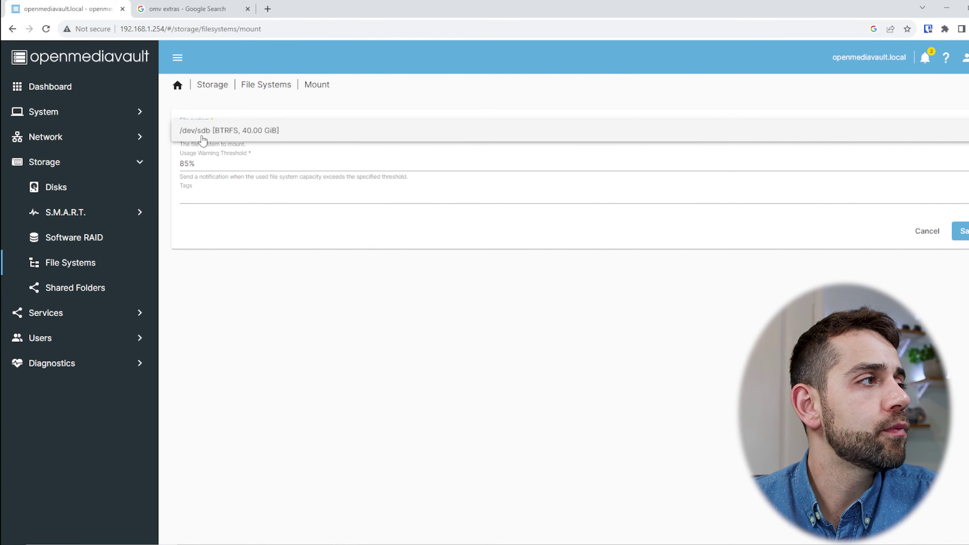
pyautogui.click(202, 138)
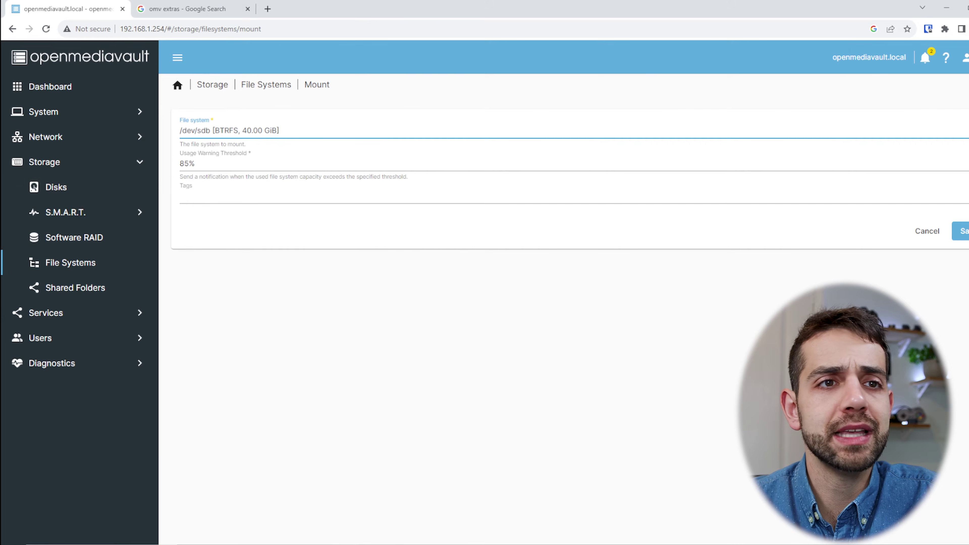
# Mount the /dev/sdb BTRFS file system so it is Online with 39.48 GiB available.
pyautogui.click(962, 231)
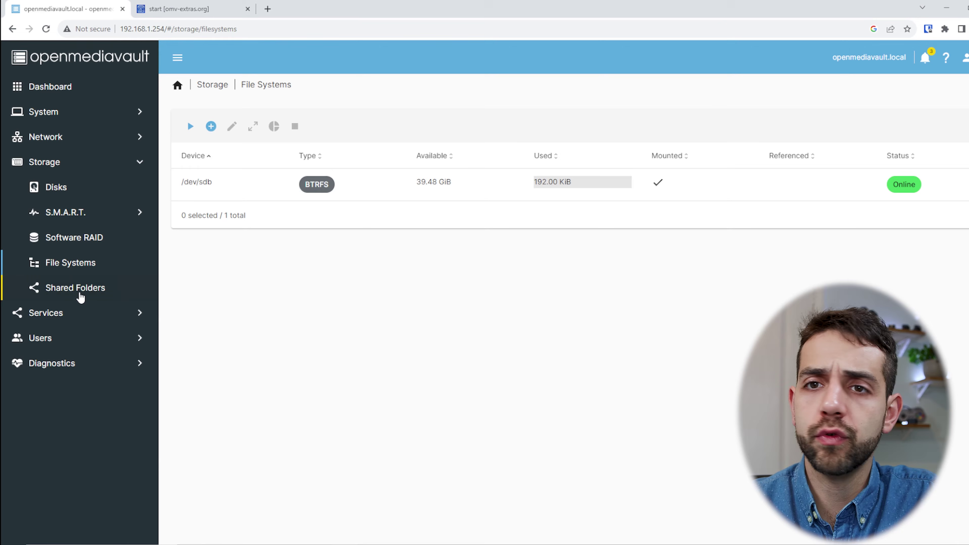
pyautogui.click(79, 293)
# Create a dados shared folder on the /dev/sdb BTRFS file system.
pyautogui.click(190, 127)
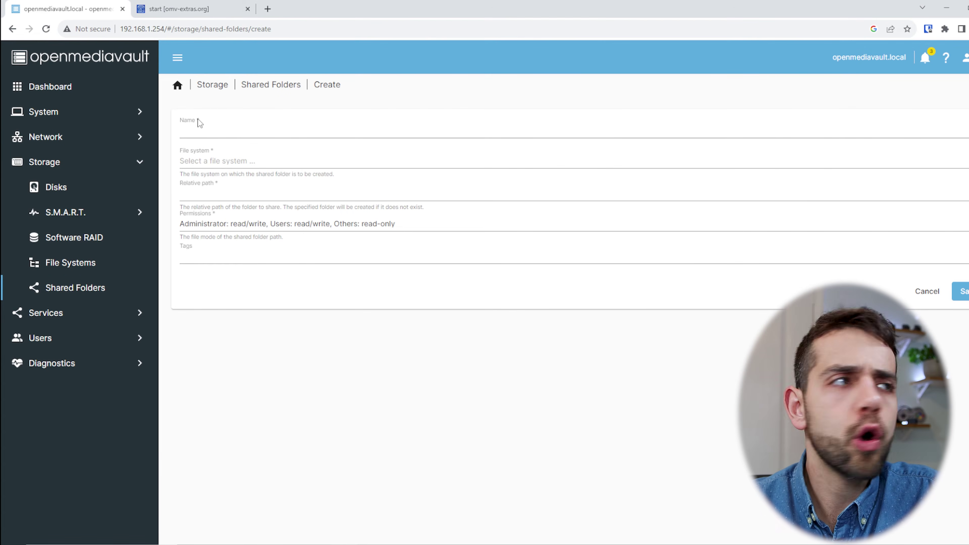
pyautogui.click(190, 127)
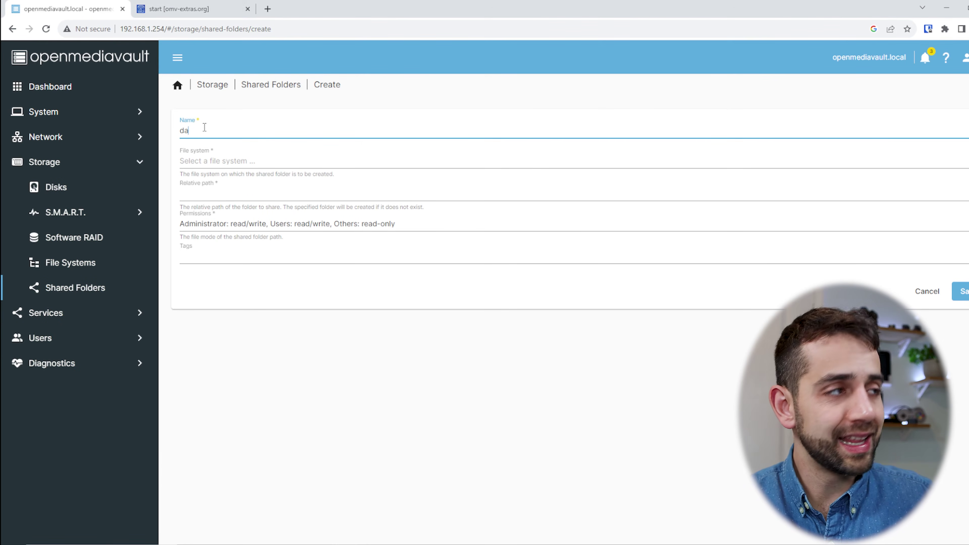
pyautogui.click(225, 167)
pyautogui.click(231, 162)
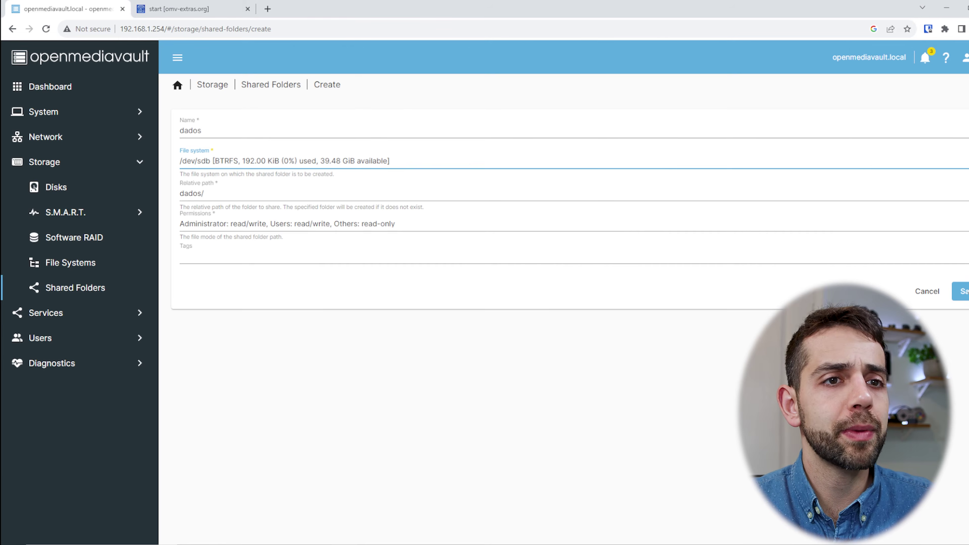
pyautogui.click(963, 291)
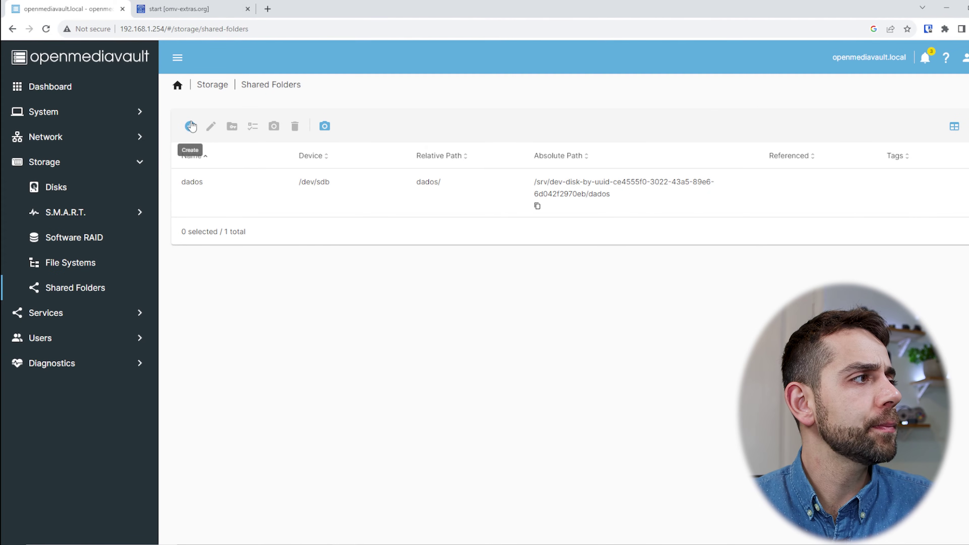
# Create a second shared folder named docker on /dev/sdb.
pyautogui.click(189, 126)
pyautogui.click(239, 193)
pyautogui.write('docker')
pyautogui.click(289, 228)
pyautogui.click(263, 232)
pyautogui.click(962, 361)
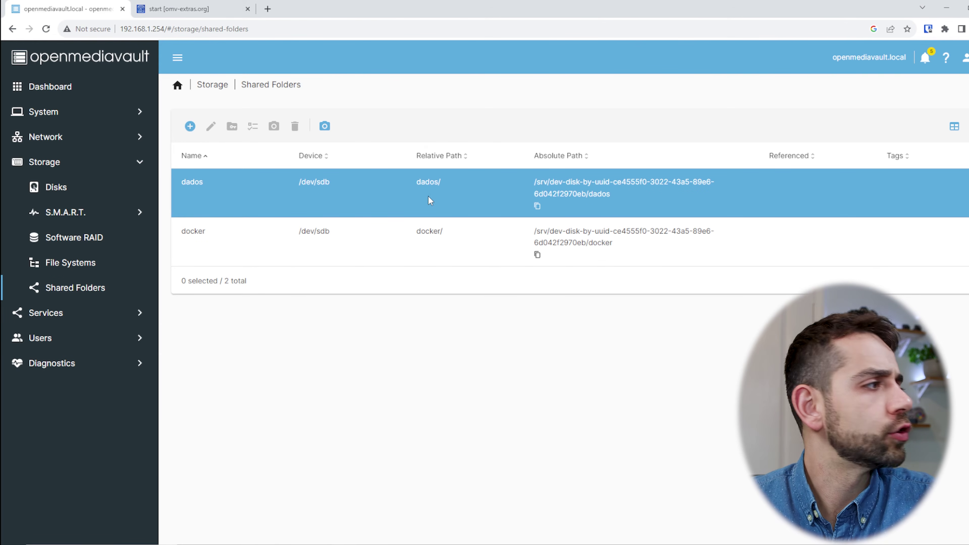
# Review the SSH service settings and center PuTTY, set for 192.168.1.254 on port 22.
pyautogui.click(60, 321)
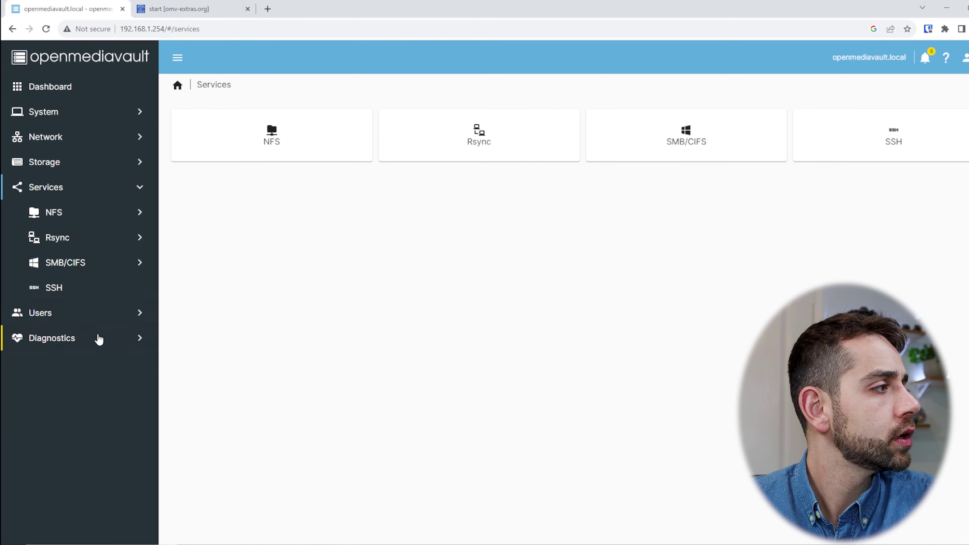
pyautogui.click(54, 288)
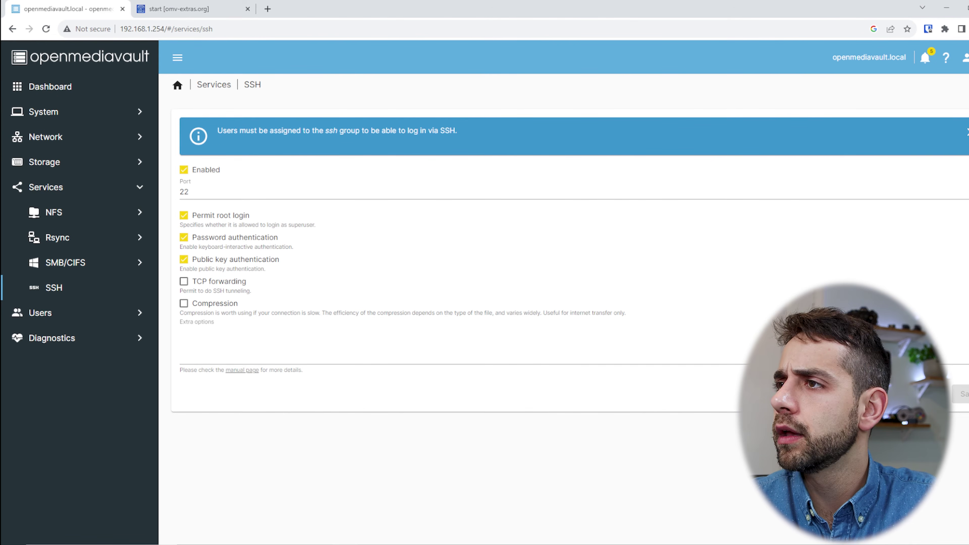
pyautogui.moveTo(669, 121); pyautogui.dragTo(273, 64)
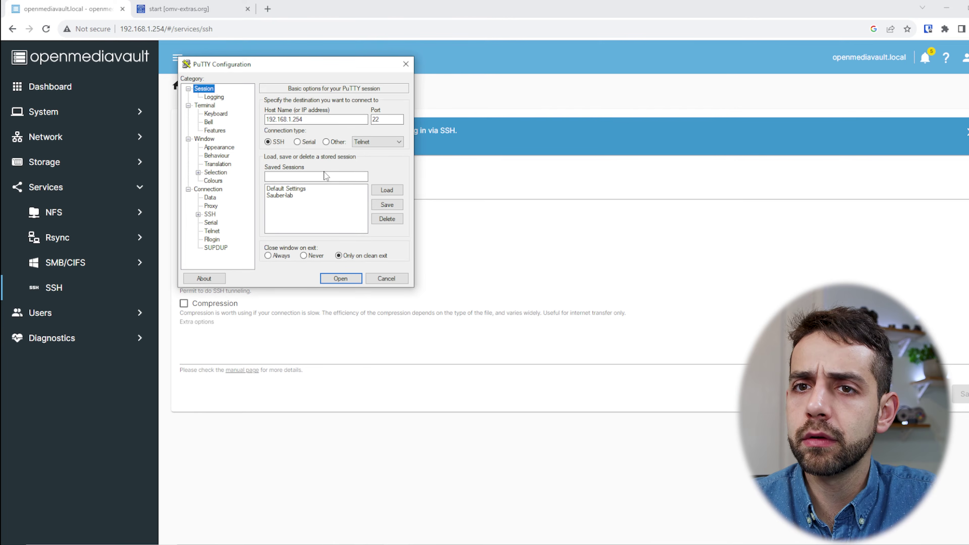
# Log in to 192.168.1.254 as root, accepting the host key, then switch to the omv-extras wiki.
pyautogui.click(340, 279)
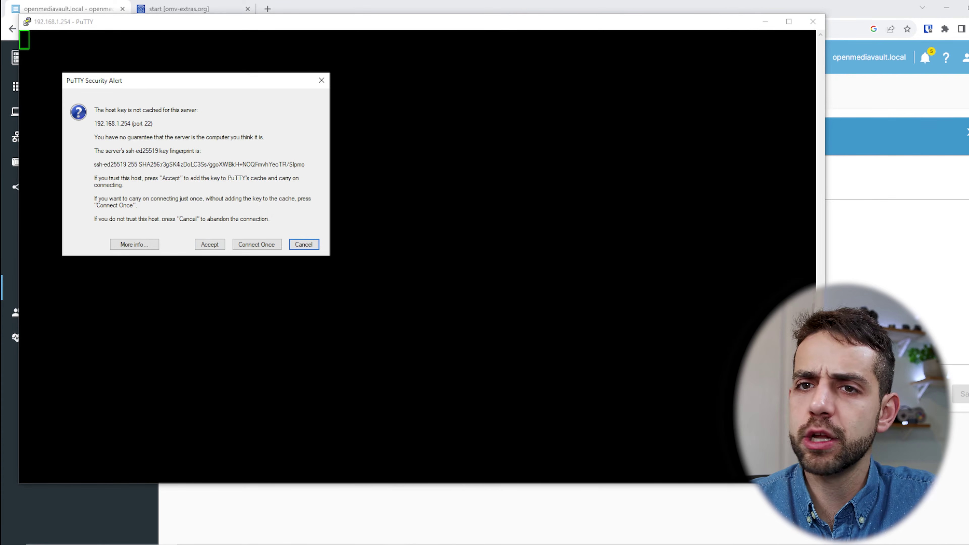
pyautogui.click(214, 247)
pyautogui.write('root')
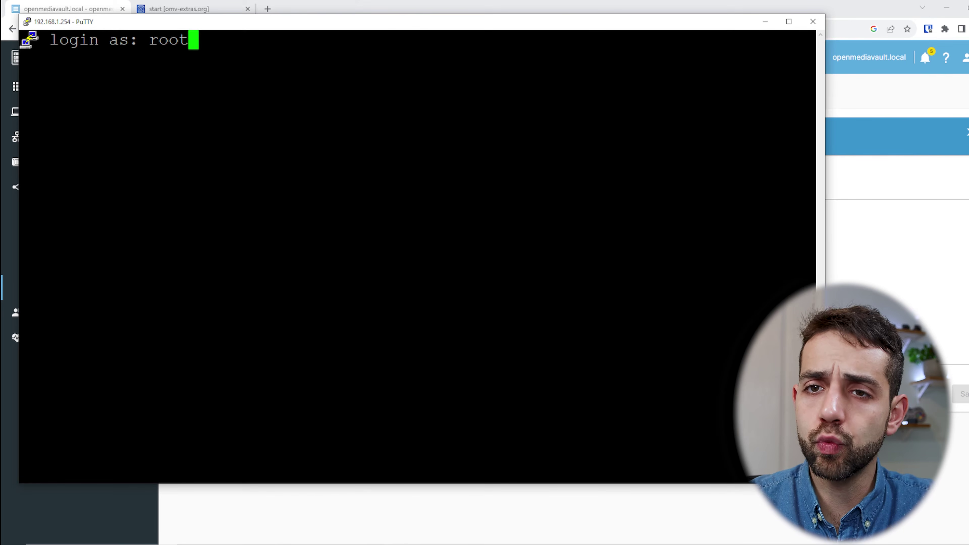
pyautogui.press('Return')
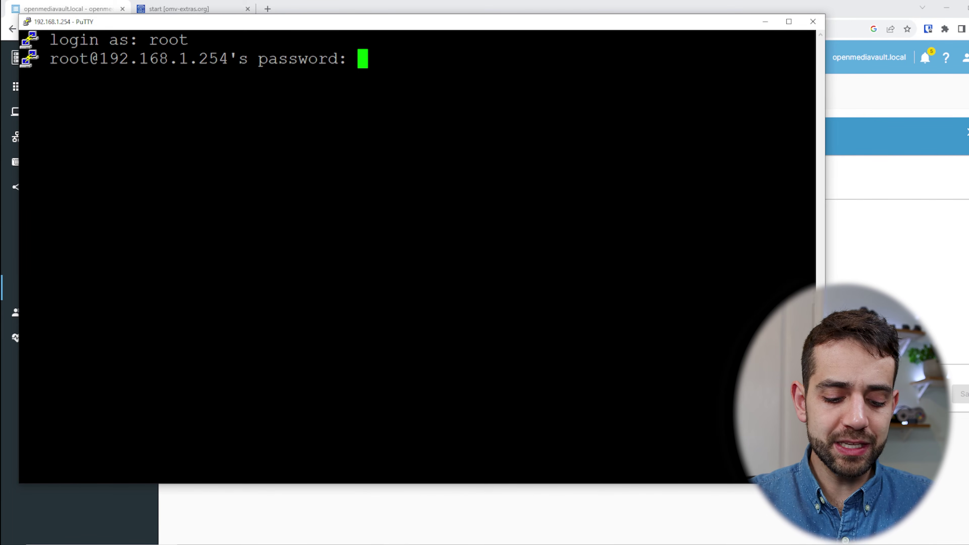
pyautogui.press('Return')
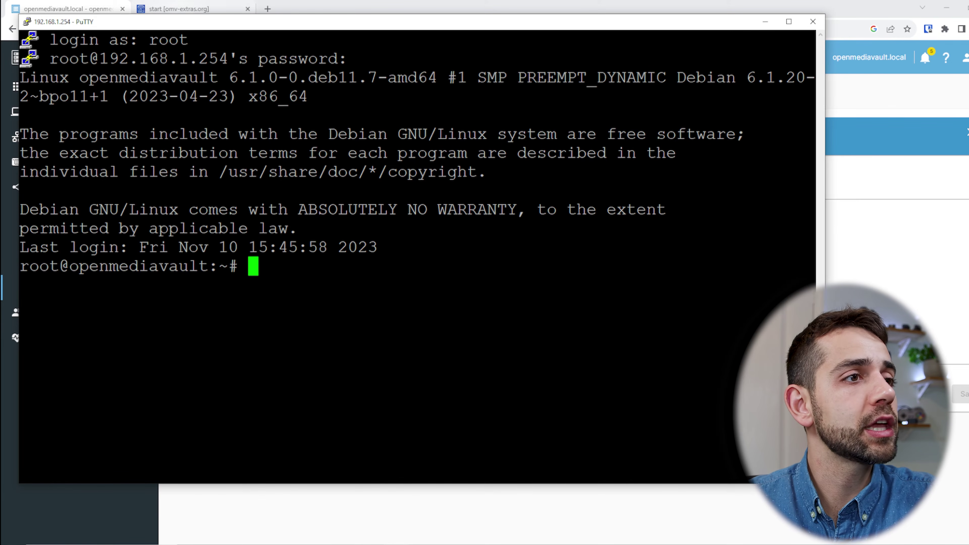
pyautogui.moveTo(308, 22); pyautogui.dragTo(306, 47)
pyautogui.click(219, 4)
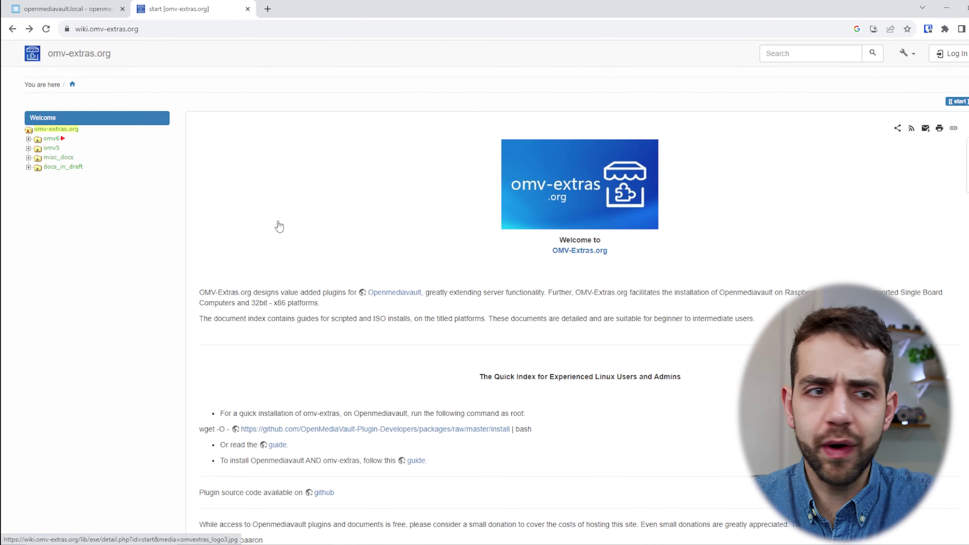
# Copy the wiki's omv-extras wget install line, run it as root in PuTTY, then close PuTTY.
pyautogui.scroll(-3, 274, 226)
pyautogui.moveTo(536, 324); pyautogui.dragTo(199, 325)
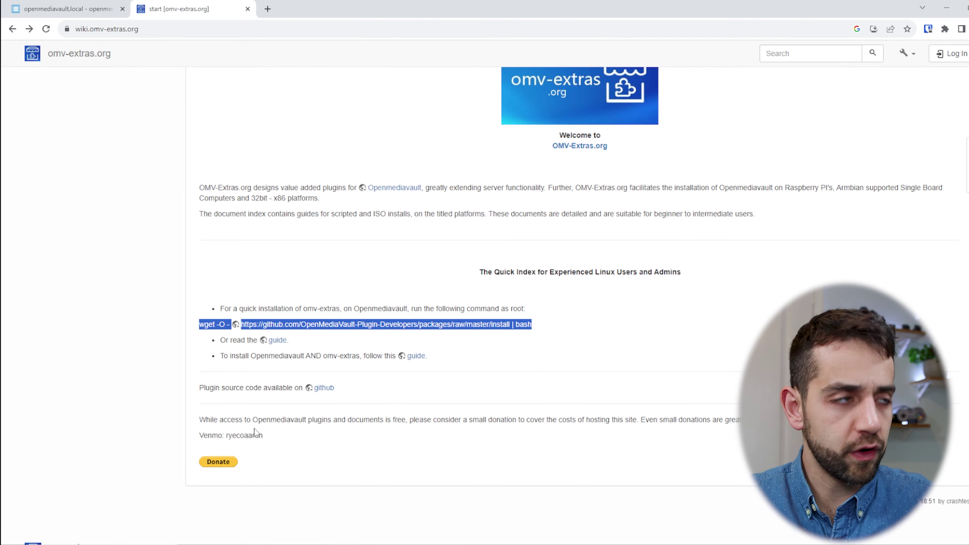
pyautogui.hotkey('alt', 'Tab')
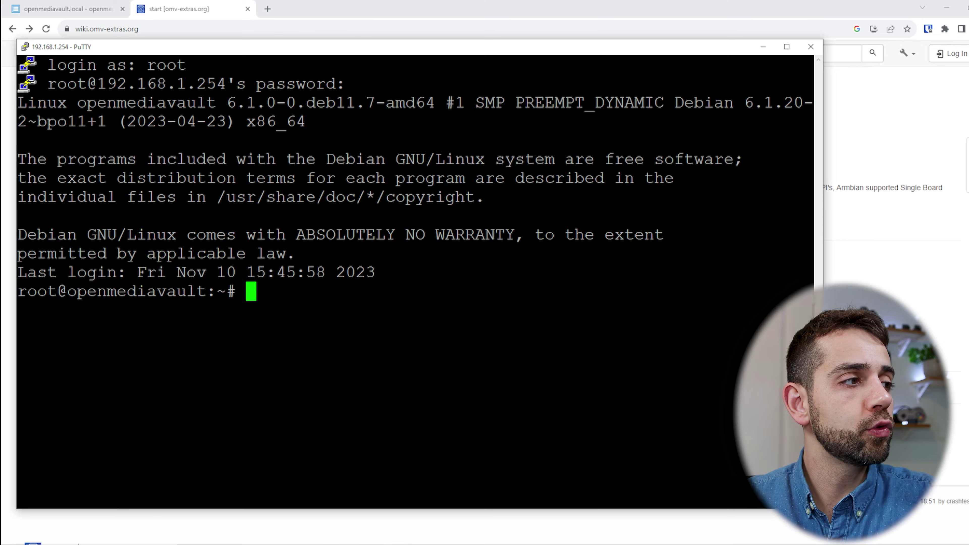
pyautogui.write('wget -O - https://github.com/OpenMediaVault-Plugin-Developers/packages/raw/master/install | bash')
pyautogui.press('Return')
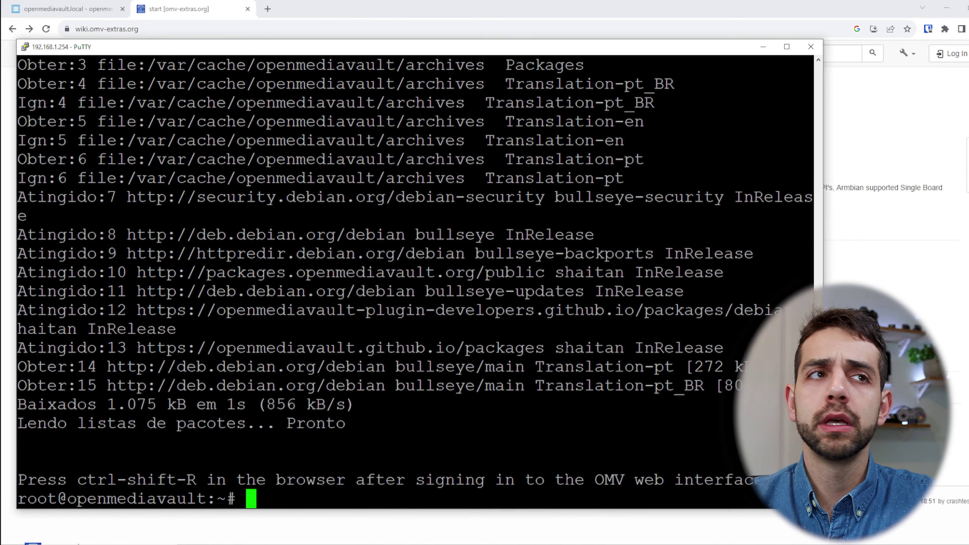
pyautogui.click(810, 46)
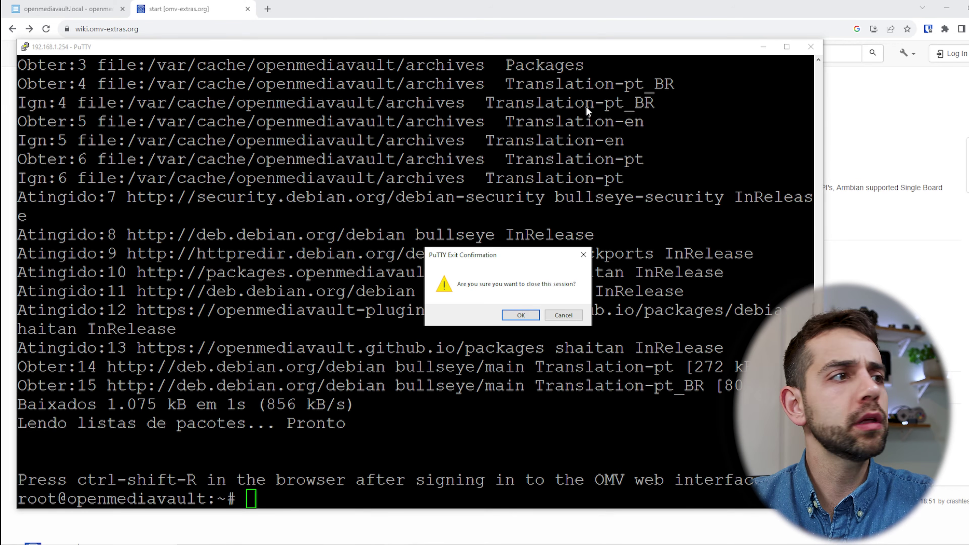
pyautogui.click(520, 315)
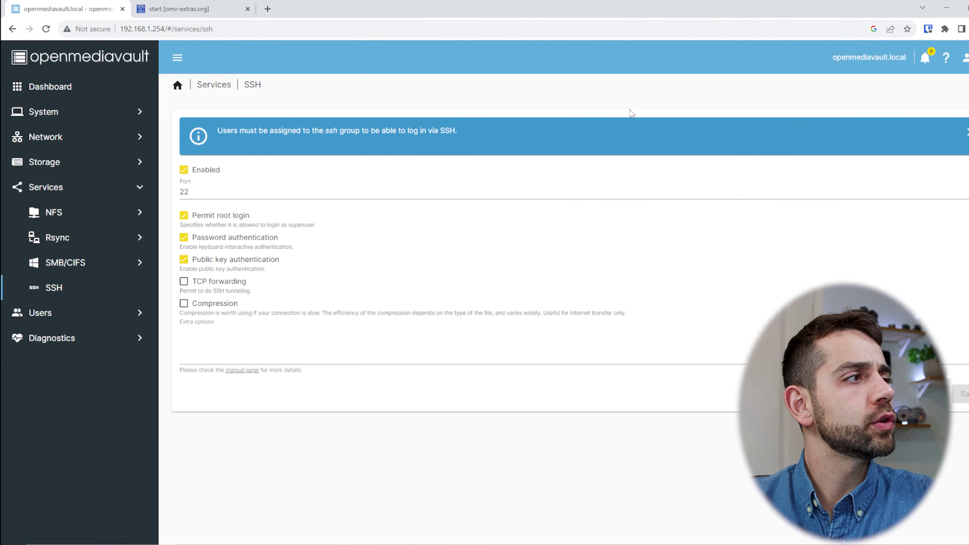
# After a hard reload, enable the Docker repo under System > omv-extras and save it.
pyautogui.click(162, 28)
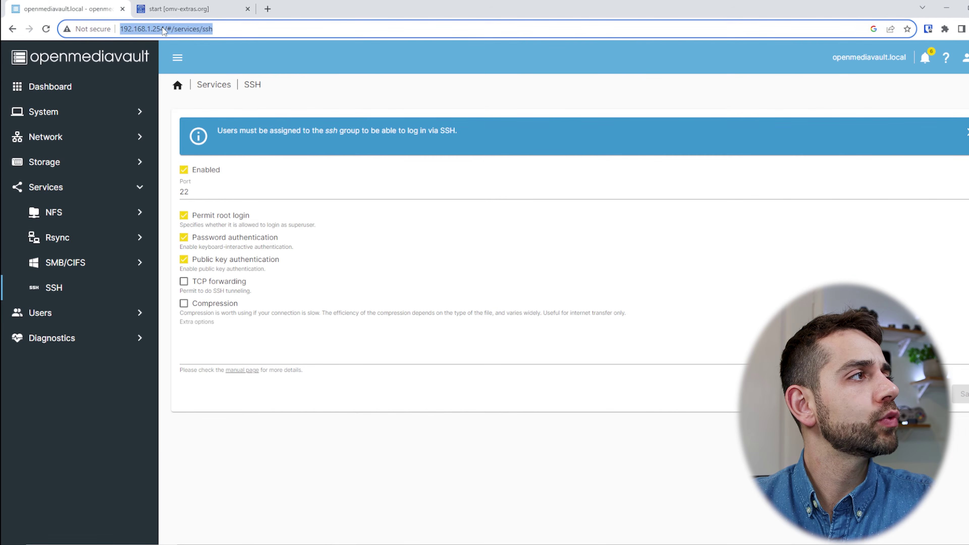
pyautogui.press('Return')
pyautogui.click(85, 111)
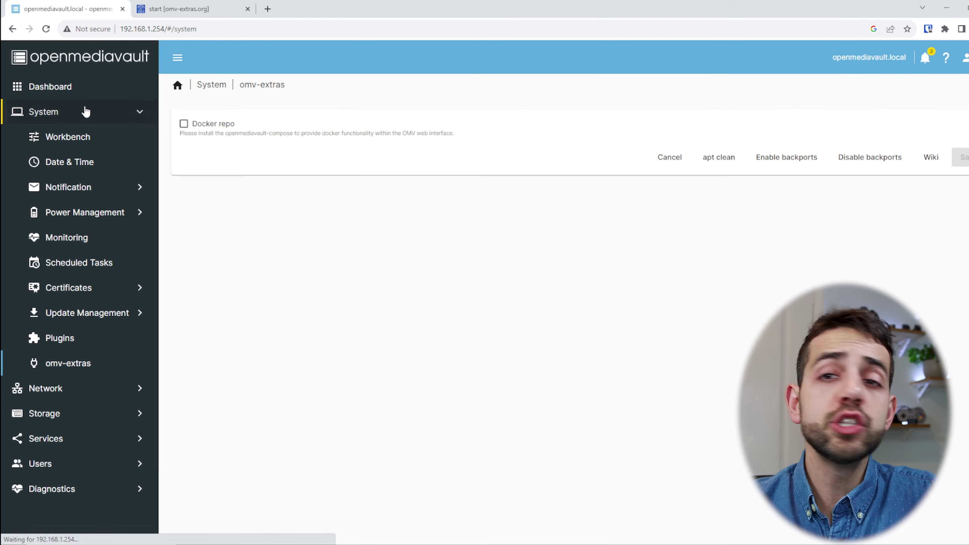
pyautogui.click(64, 365)
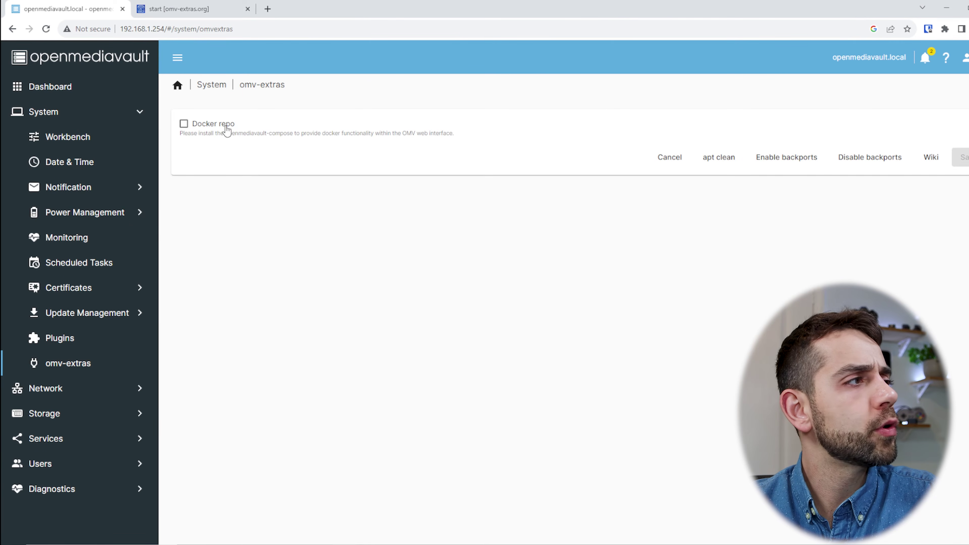
pyautogui.click(198, 127)
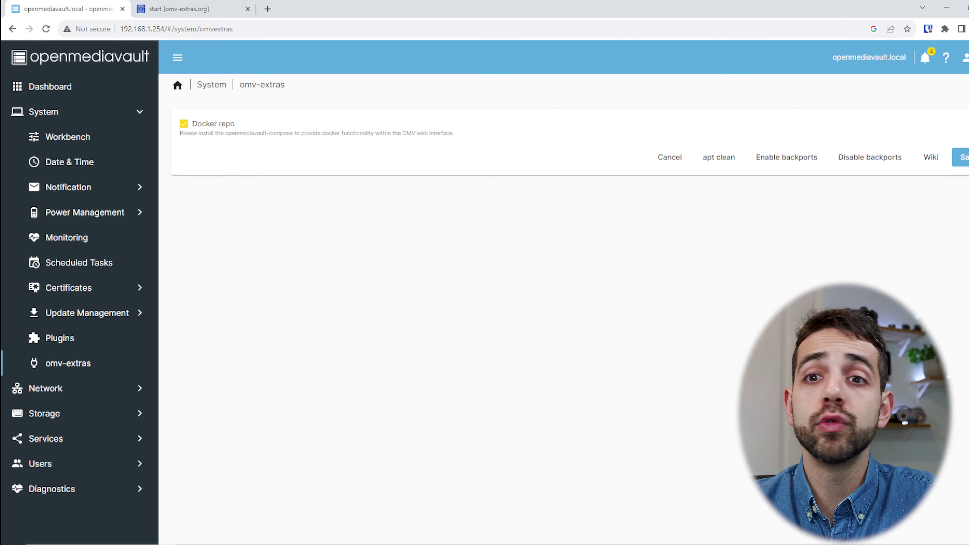
pyautogui.click(963, 158)
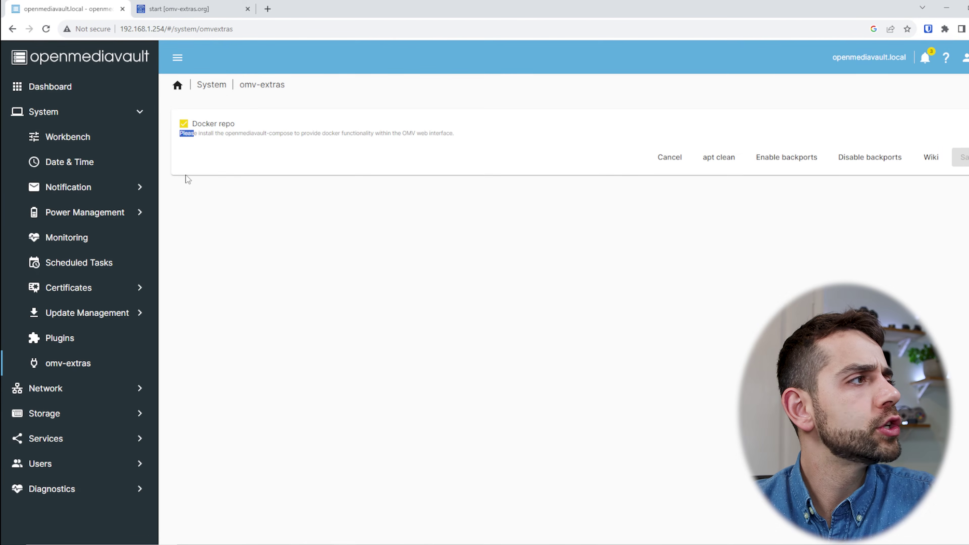
pyautogui.moveTo(233, 131); pyautogui.dragTo(292, 131)
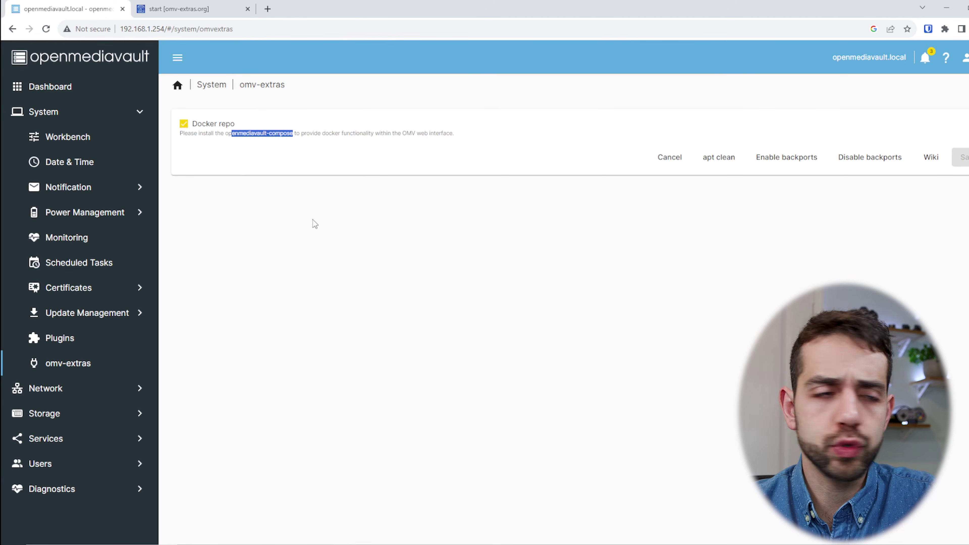
# Search the plugin list for 'compose' and install openmediavault-compose 6.11.2, confirming the prompt.
pyautogui.click(58, 337)
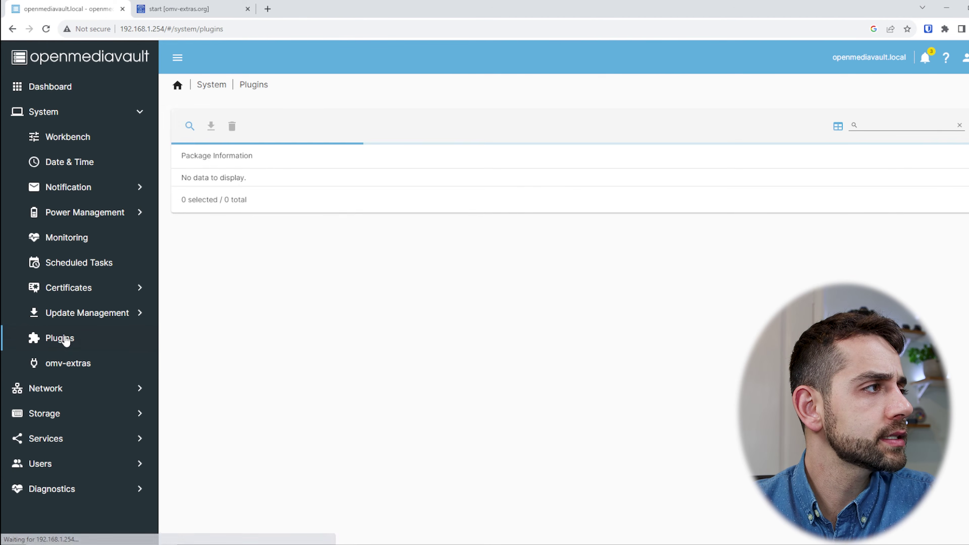
pyautogui.click(862, 127)
pyautogui.write('compose')
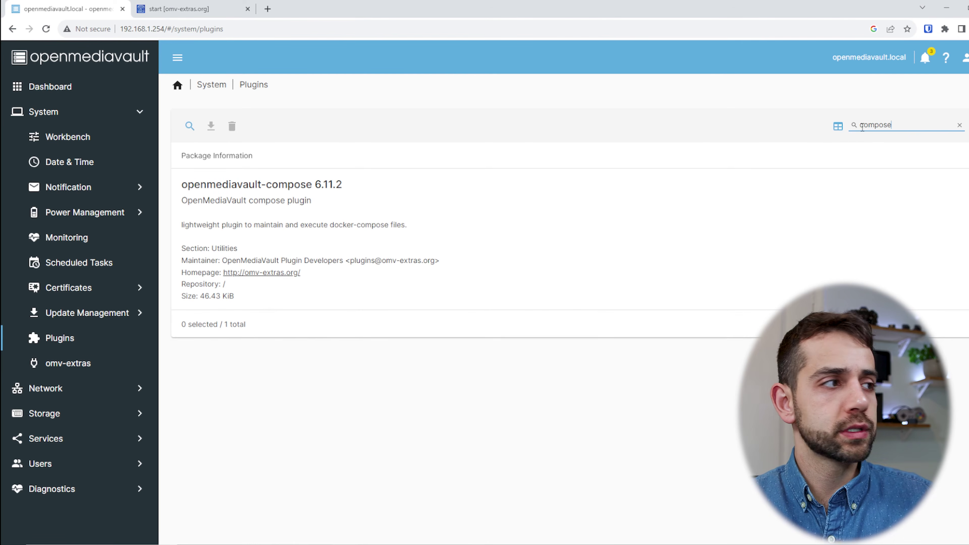
pyautogui.click(363, 201)
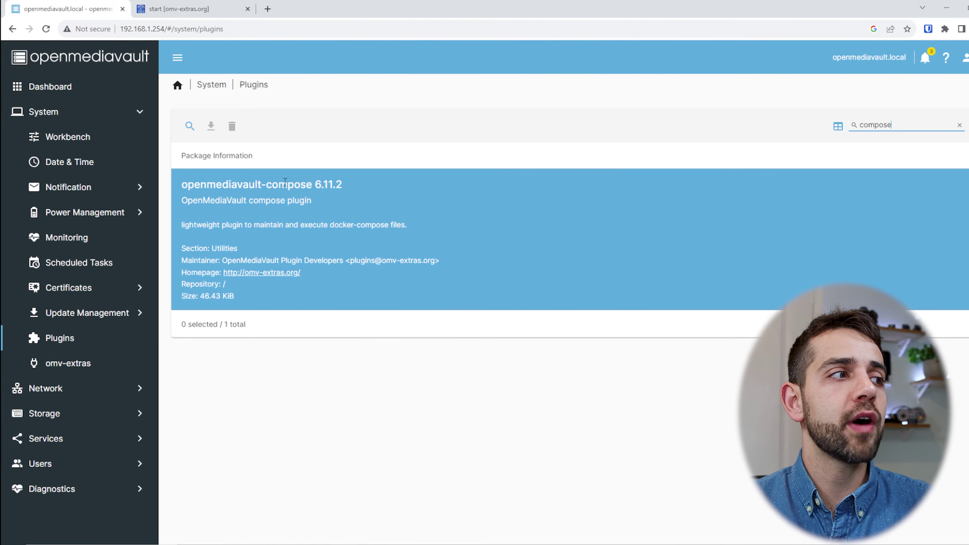
pyautogui.click(292, 193)
pyautogui.click(211, 126)
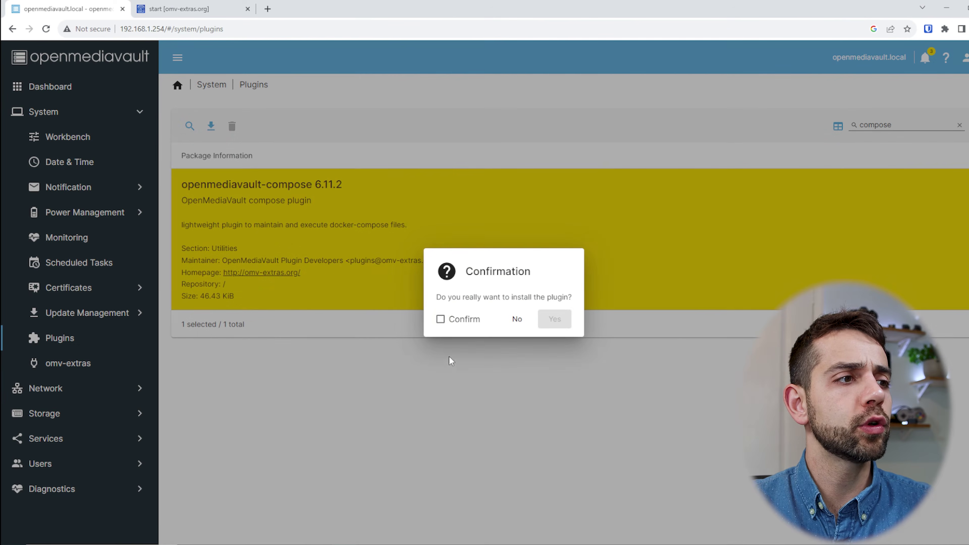
pyautogui.click(440, 319)
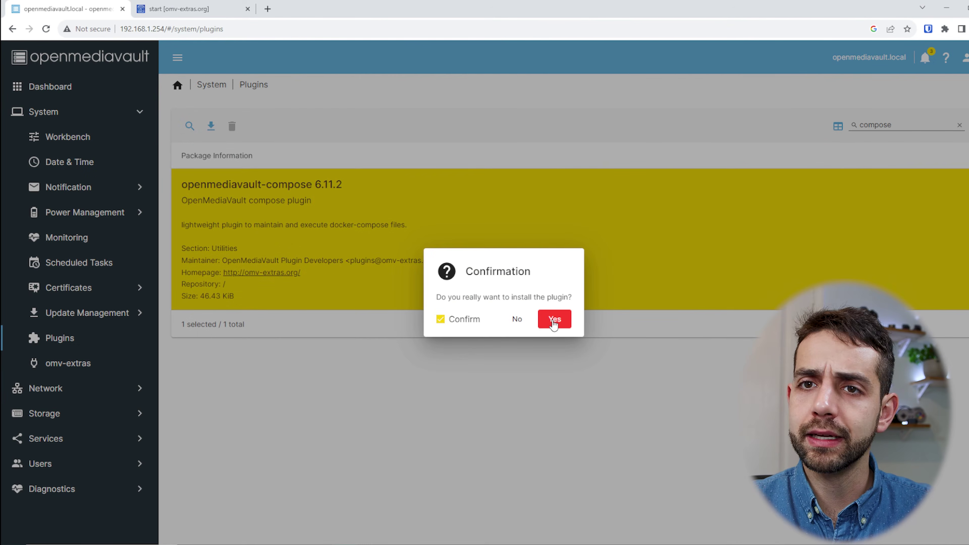
pyautogui.click(545, 324)
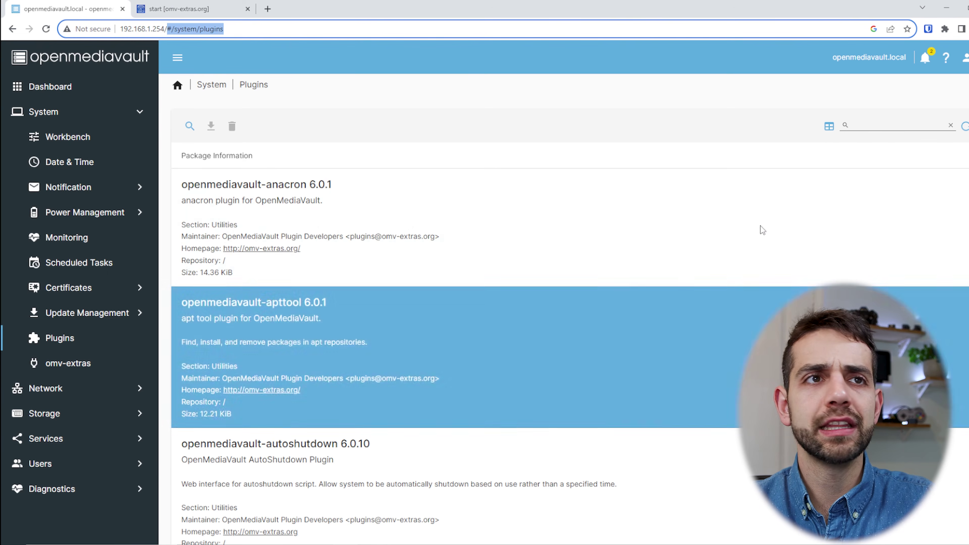
pyautogui.click(63, 437)
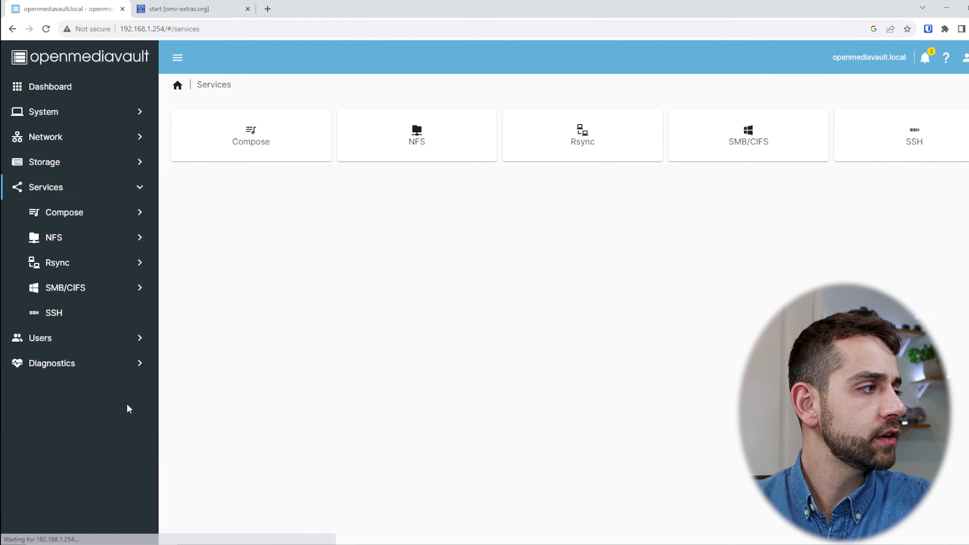
# In Compose settings, set the Compose Files shared folder to docker.
pyautogui.click(62, 213)
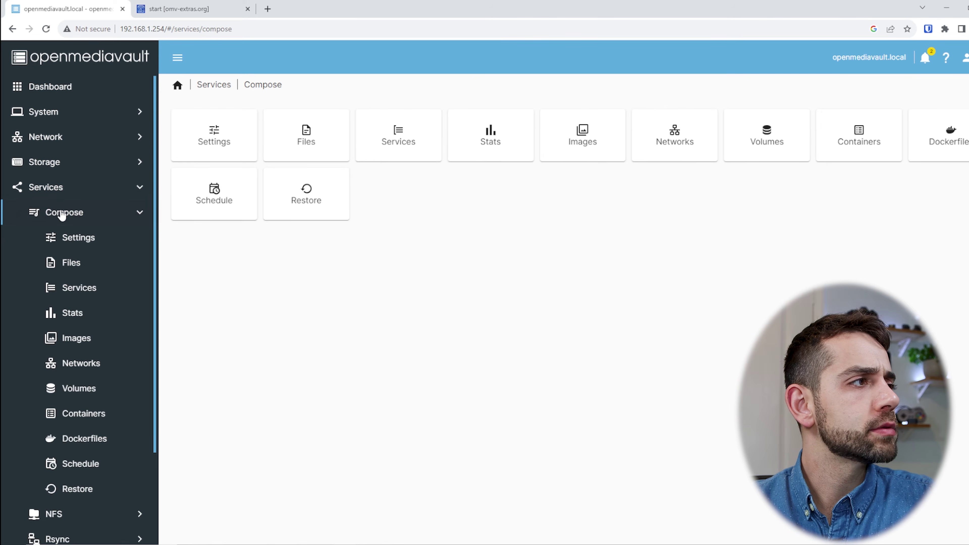
pyautogui.click(214, 135)
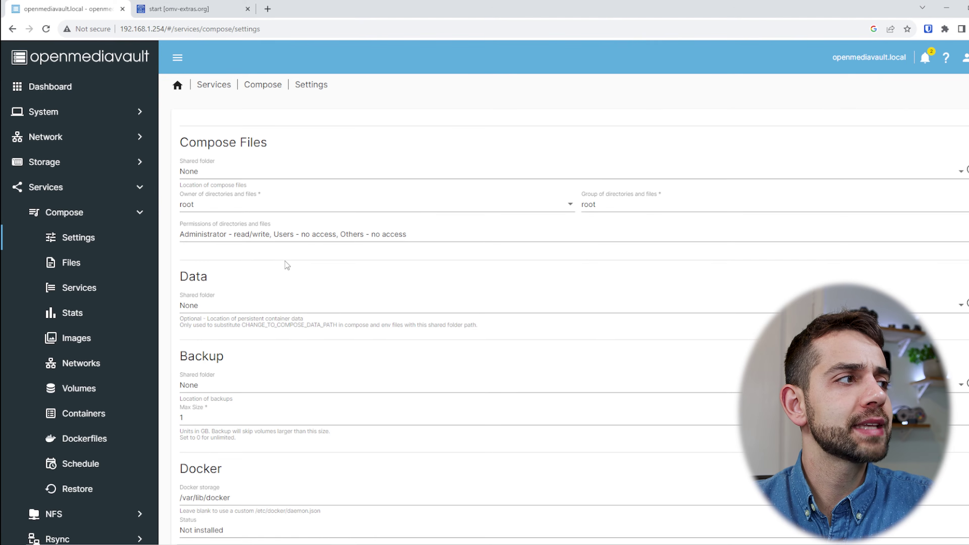
pyautogui.scroll(-2, 236, 275)
pyautogui.scroll(-1, 237, 276)
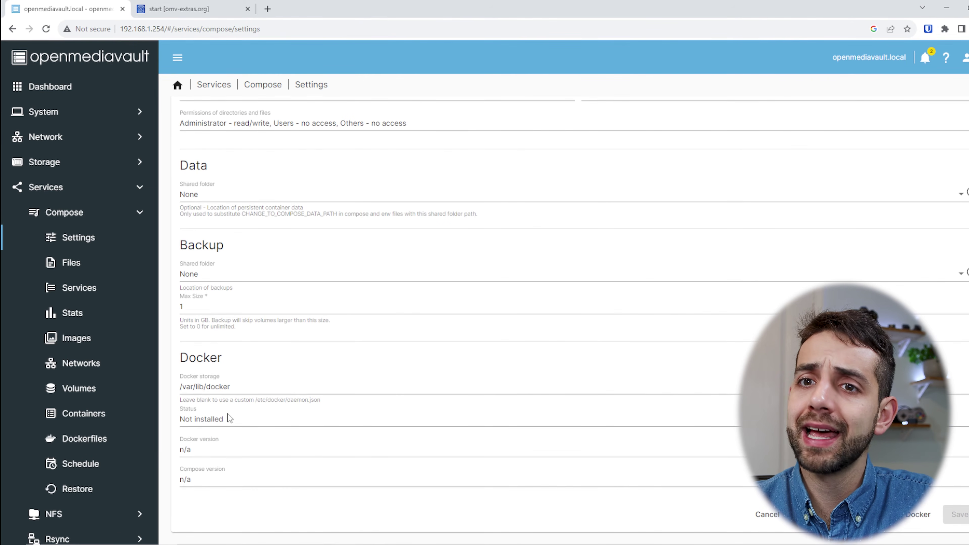
pyautogui.scroll(3, 242, 401)
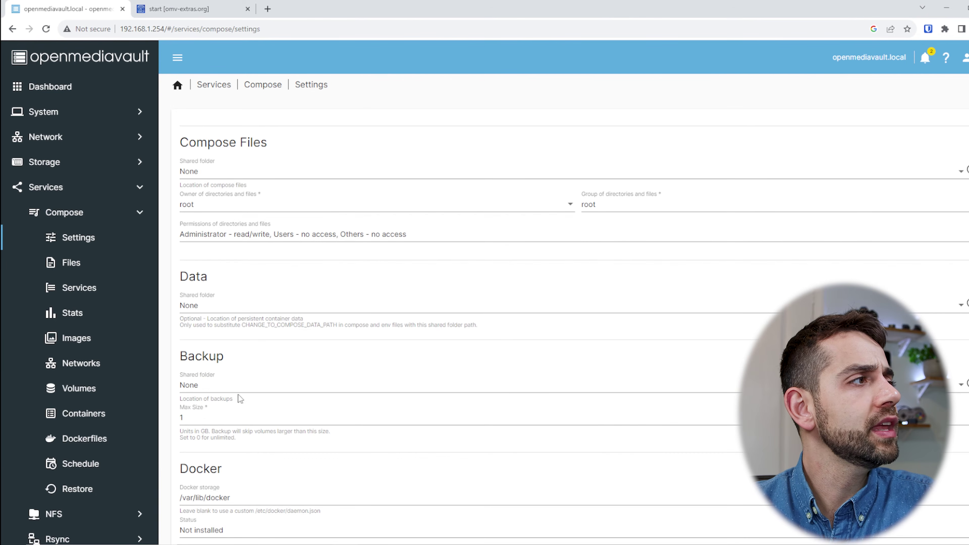
pyautogui.click(214, 176)
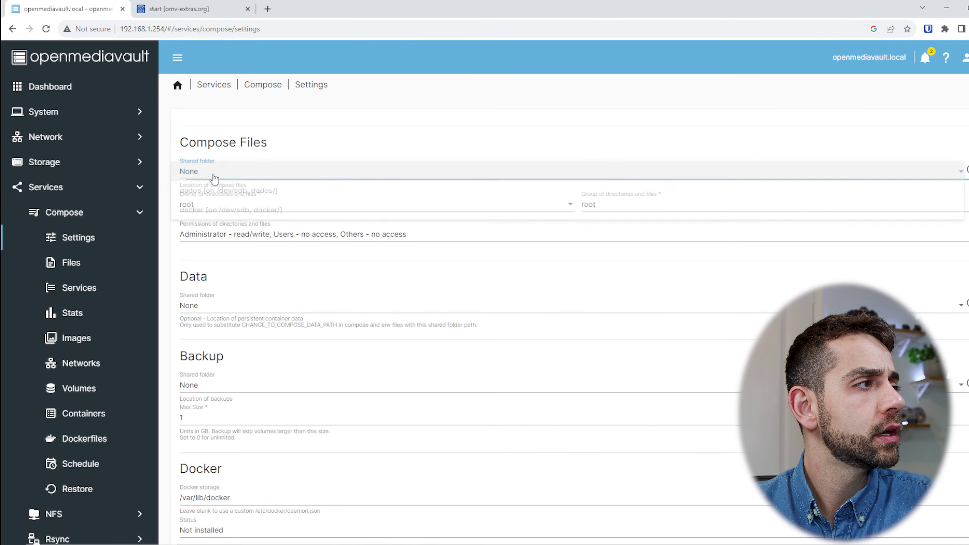
pyautogui.click(205, 216)
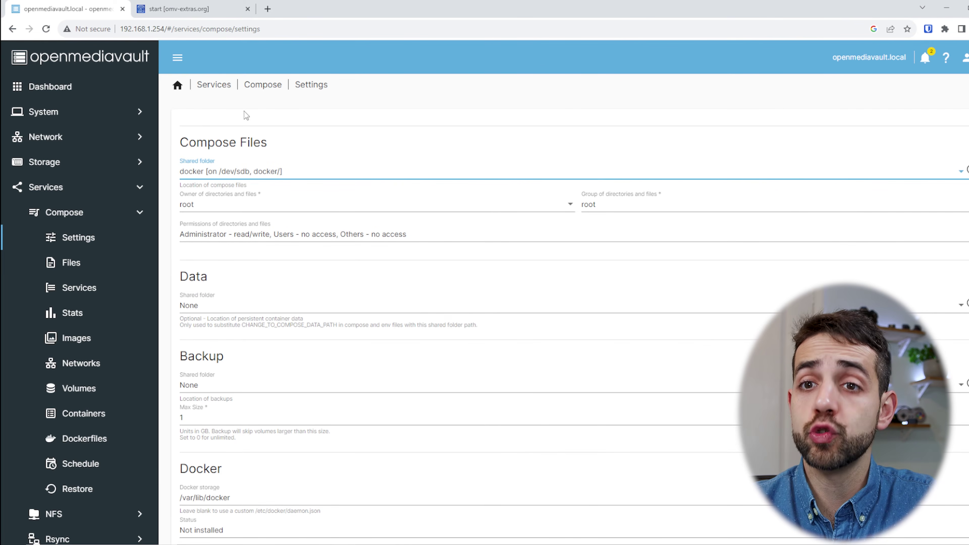
# Set the Data shared folder to dados, leave Backup as None, and save.
pyautogui.click(218, 307)
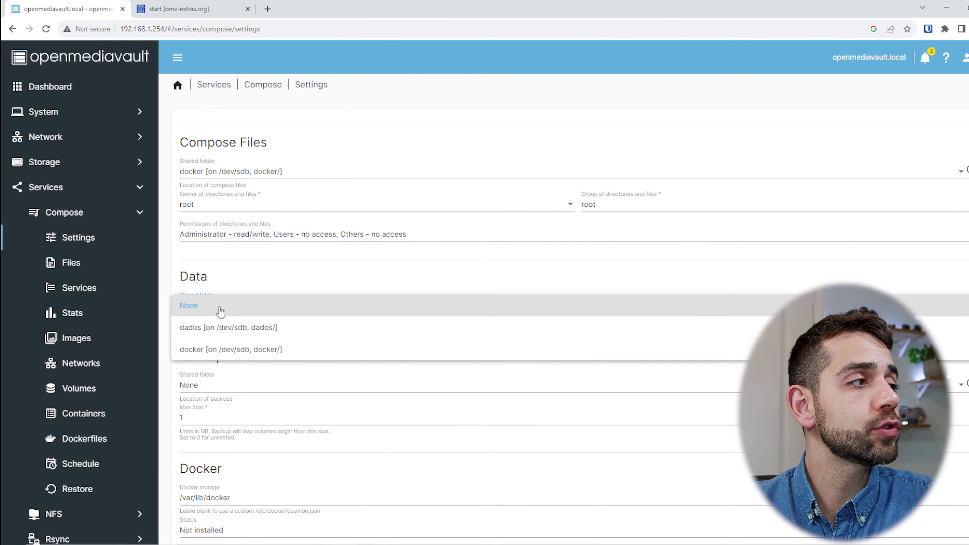
pyautogui.click(215, 330)
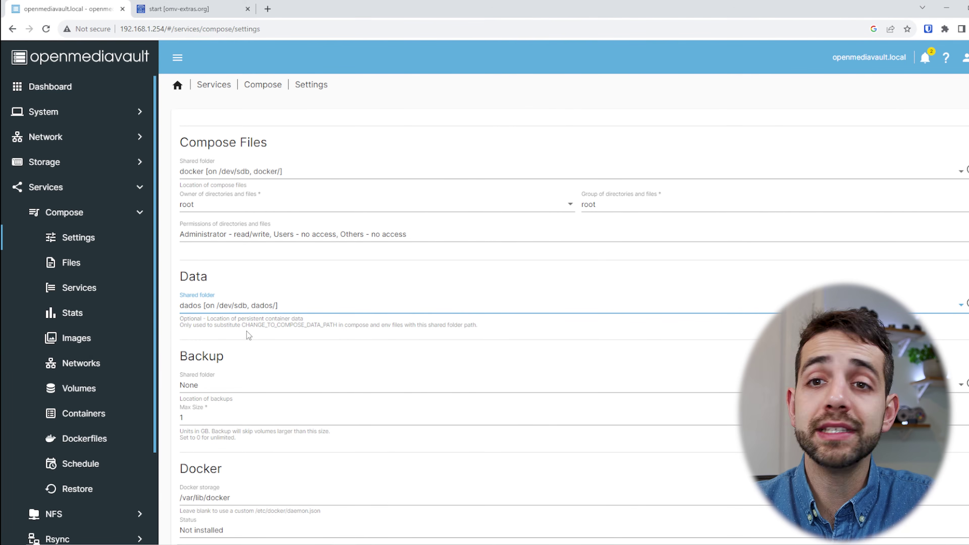
pyautogui.scroll(-3, 251, 339)
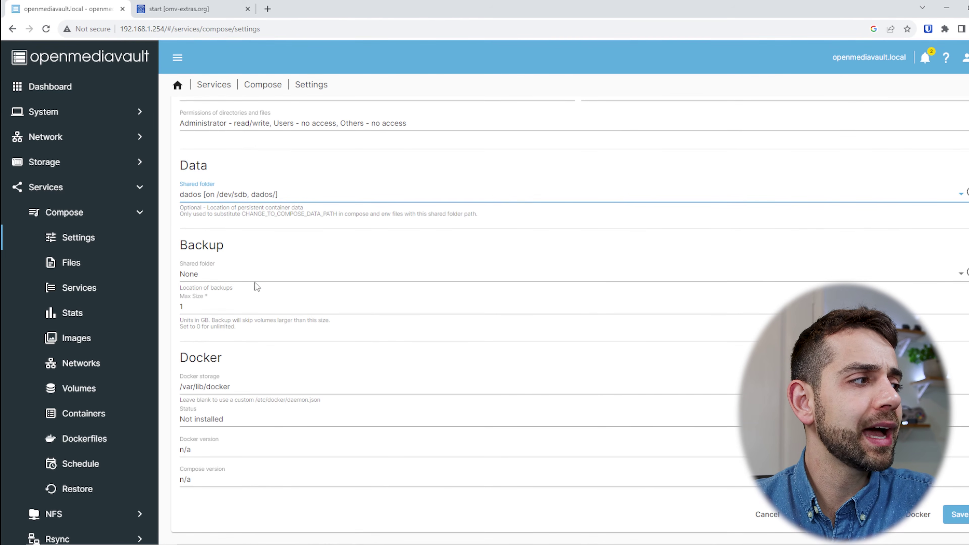
pyautogui.click(255, 278)
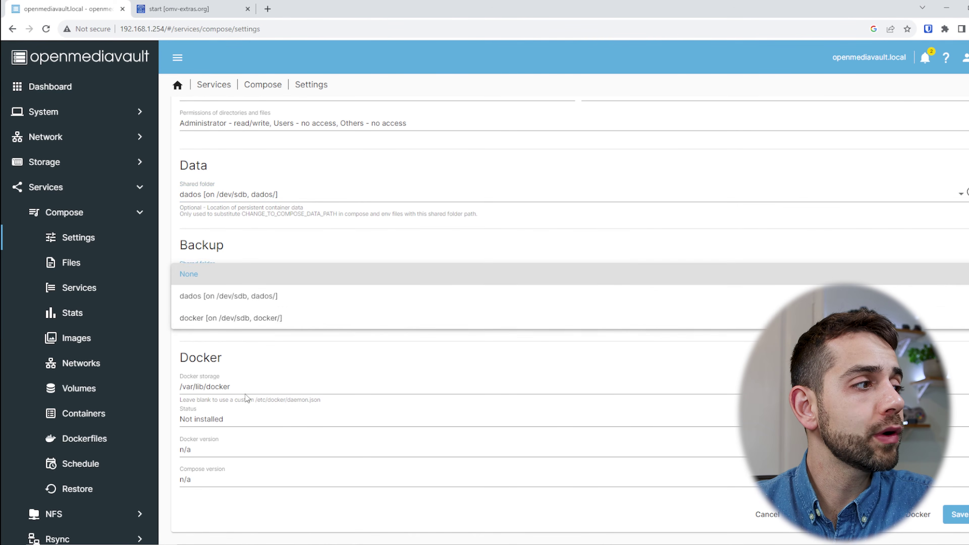
pyautogui.click(436, 359)
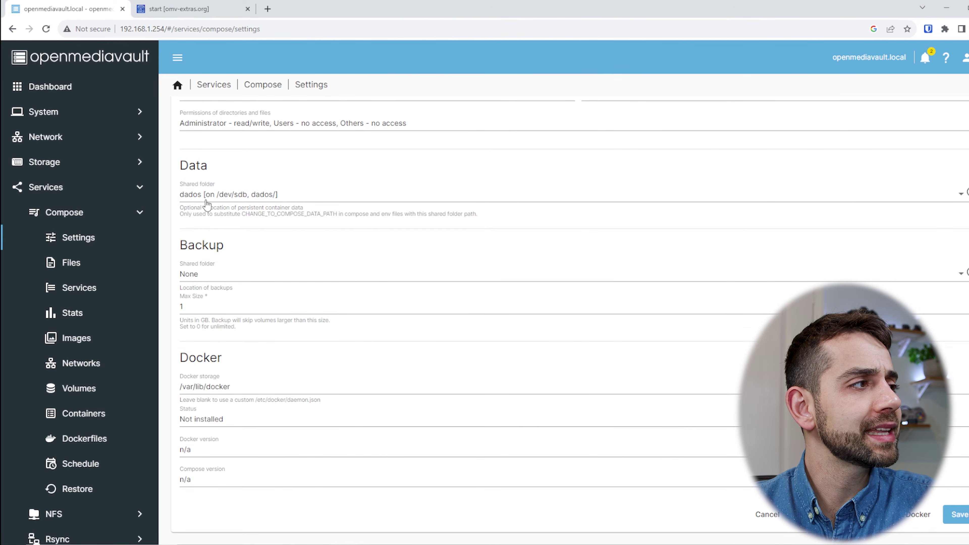
pyautogui.scroll(3, 229, 276)
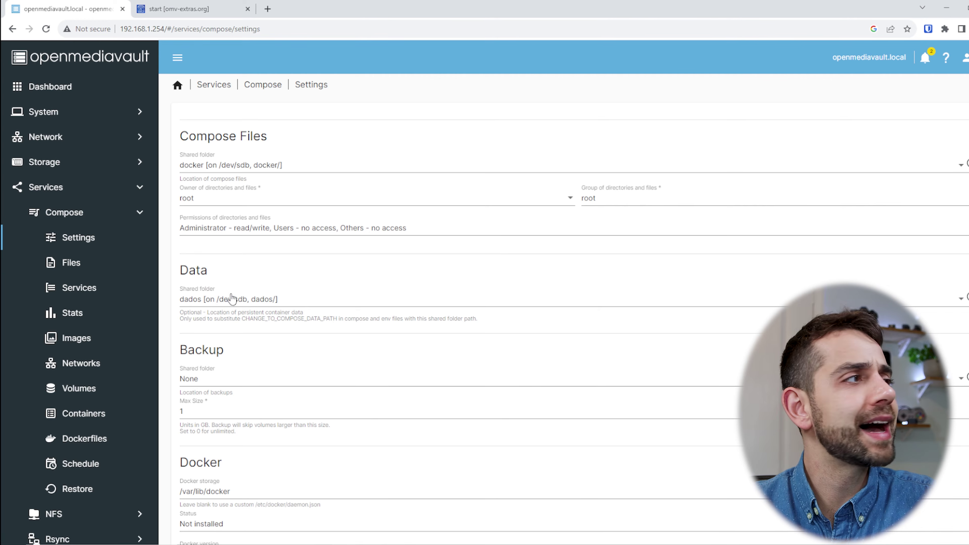
pyautogui.scroll(-3, 227, 365)
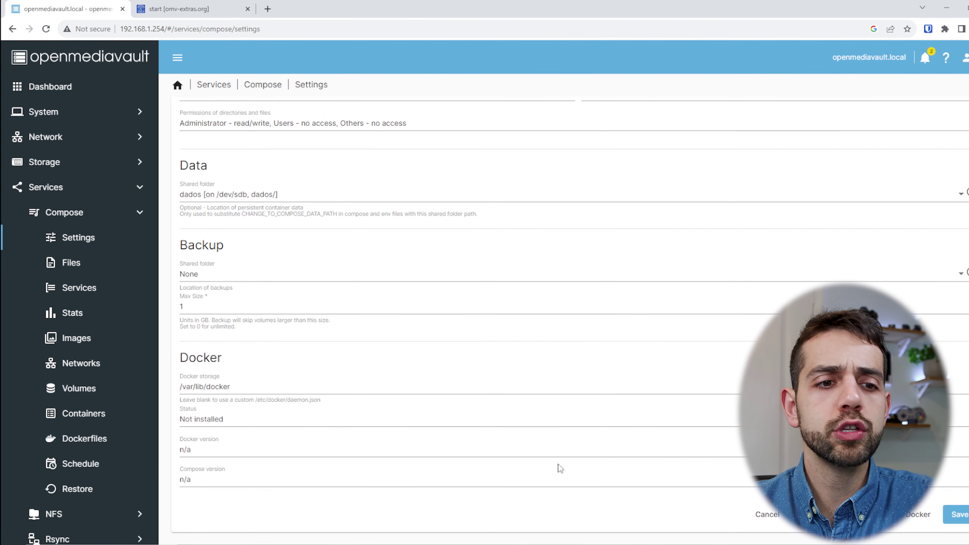
pyautogui.click(959, 515)
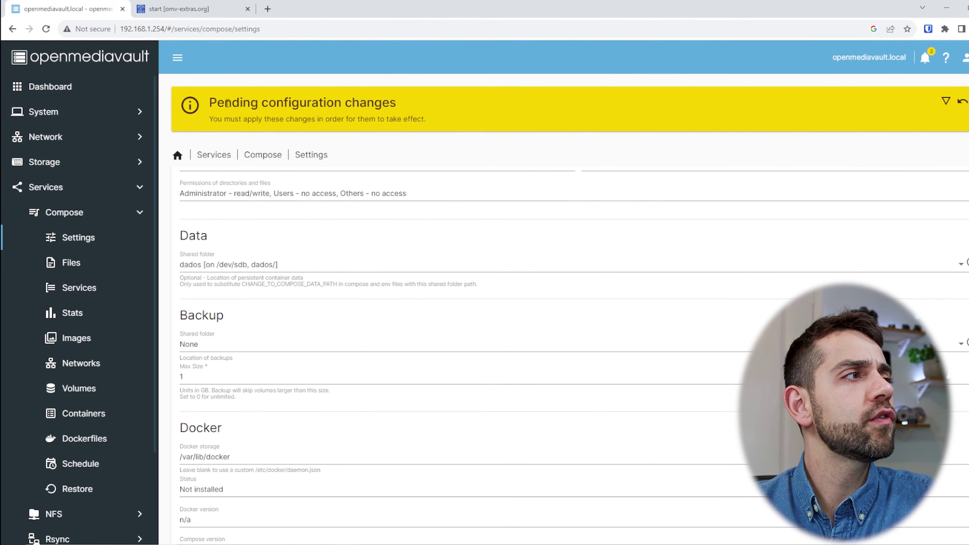
# Apply the pending configuration changes from the yellow banner and confirm with Yes.
pyautogui.moveTo(225, 103); pyautogui.dragTo(447, 108)
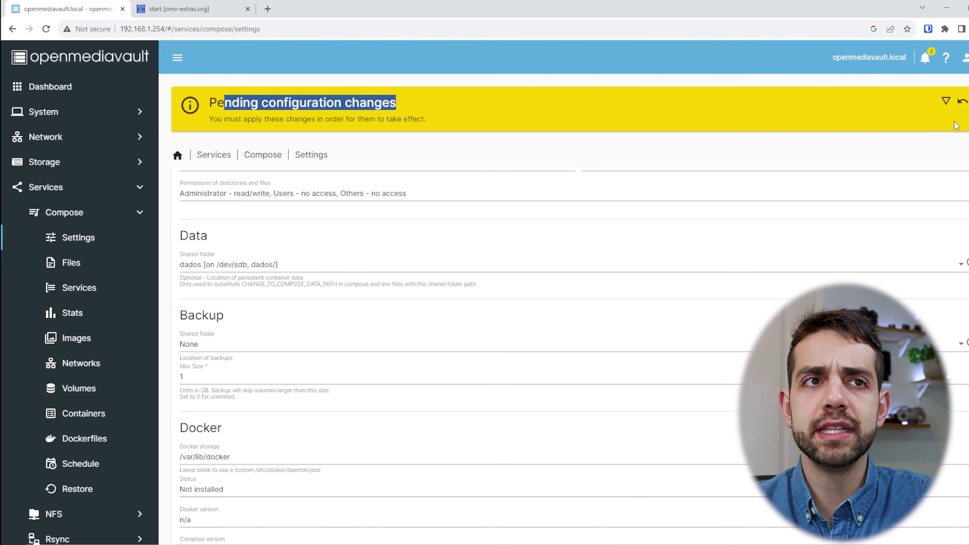
pyautogui.click(946, 101)
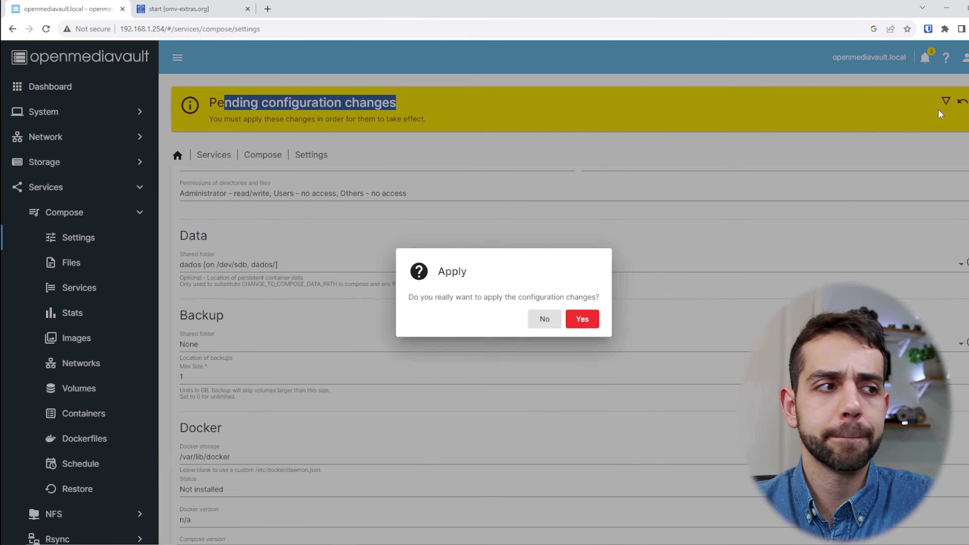
pyautogui.click(581, 323)
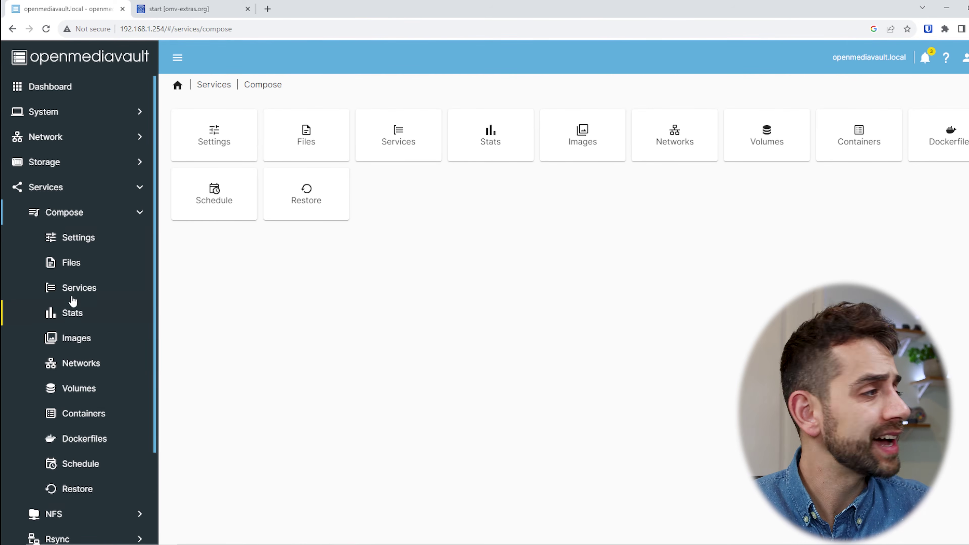
# Browse the Compose Files, Services and Stats pages, which show no containers yet.
pyautogui.click(70, 266)
pyautogui.click(82, 288)
pyautogui.click(78, 316)
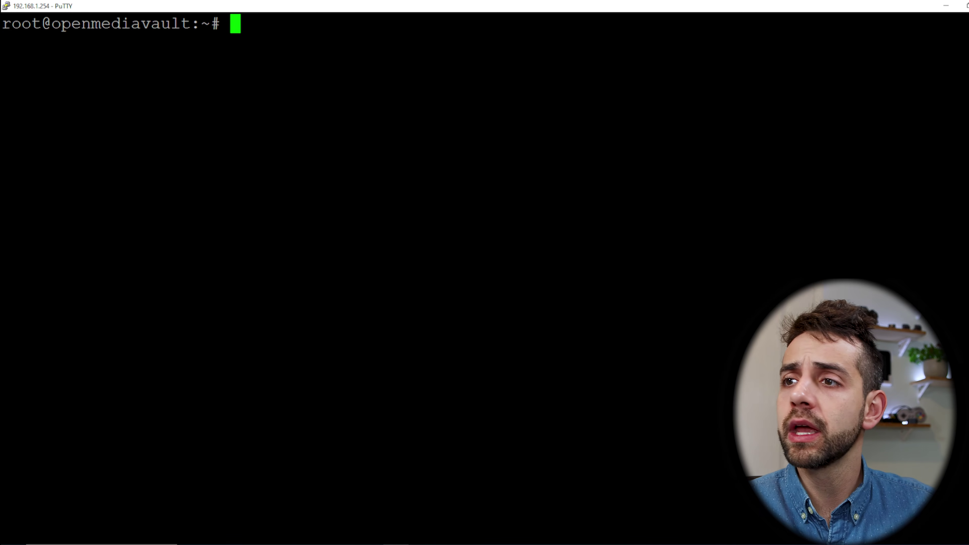
# Paste and run the portainer/portainer docker run command on port 9000, then minimize PuTTY.
pyautogui.click(370, 544)
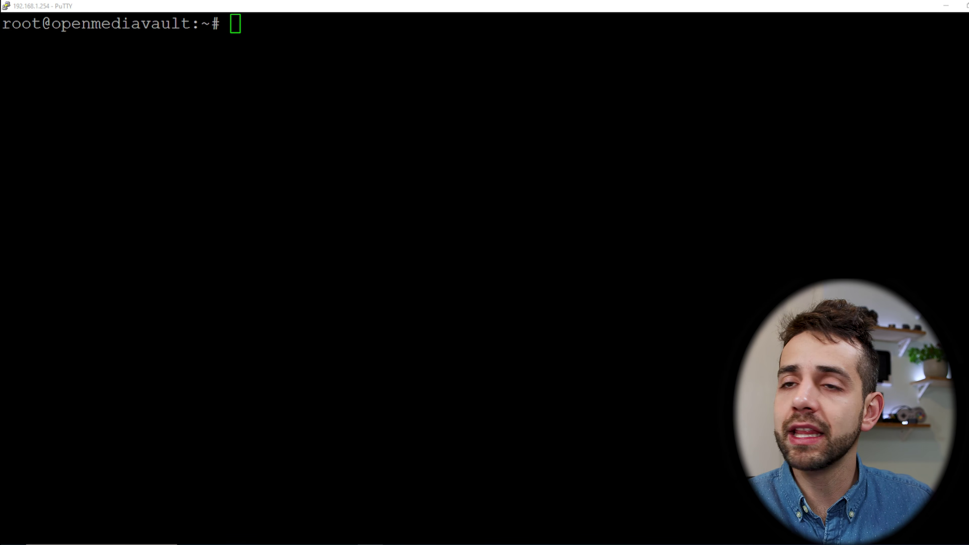
pyautogui.rightClick(382, 229)
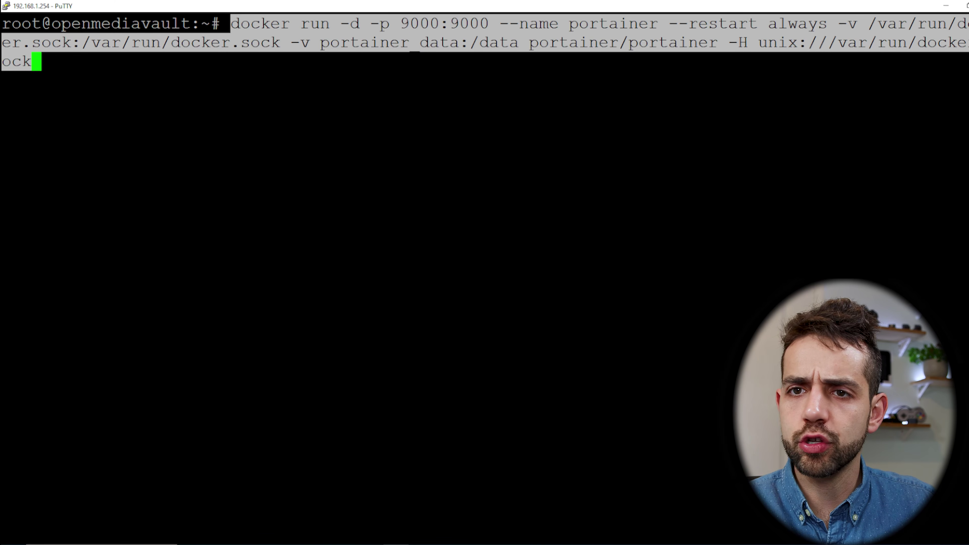
pyautogui.press('Return')
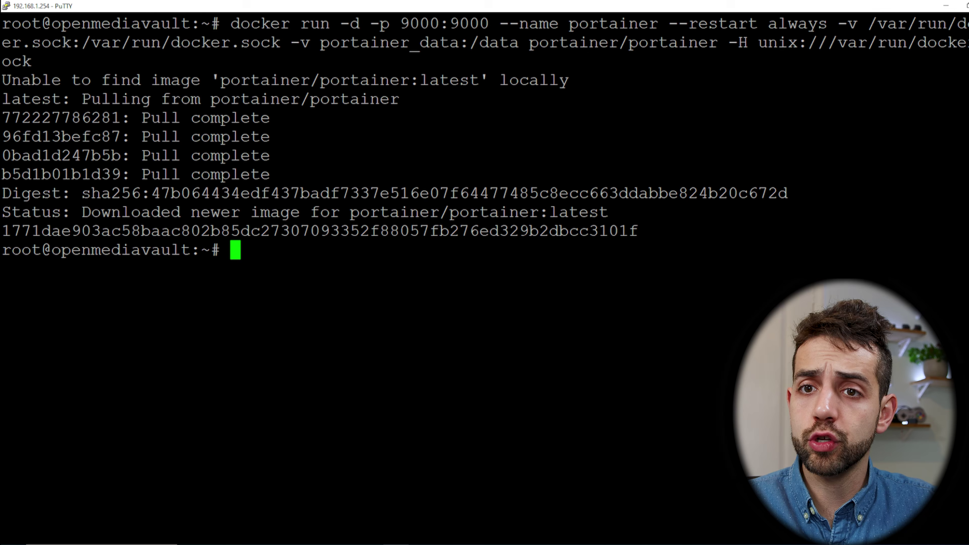
pyautogui.click(948, 4)
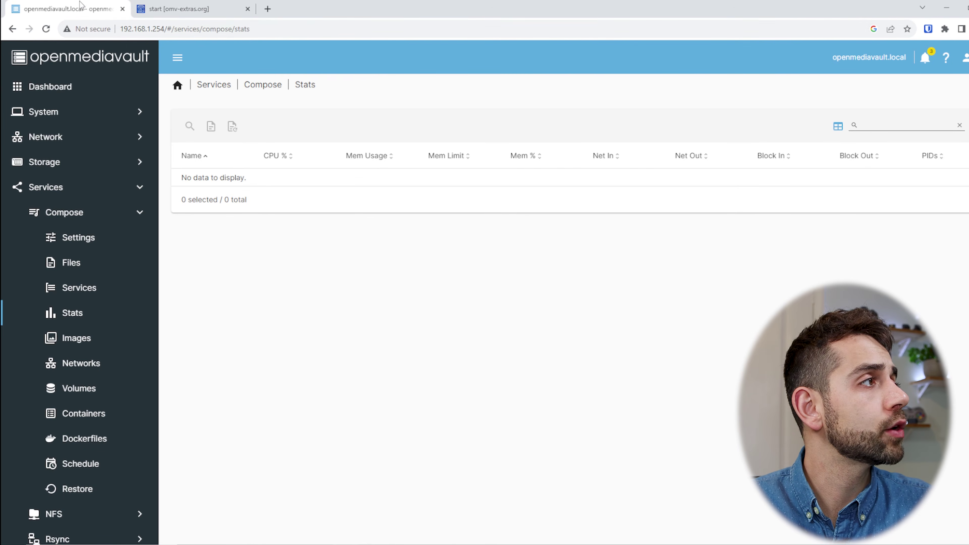
# At 192.168.1.254:9000, create Portainer's admin user with a confirmed 12+ character password.
pyautogui.moveTo(166, 29); pyautogui.dragTo(213, 26)
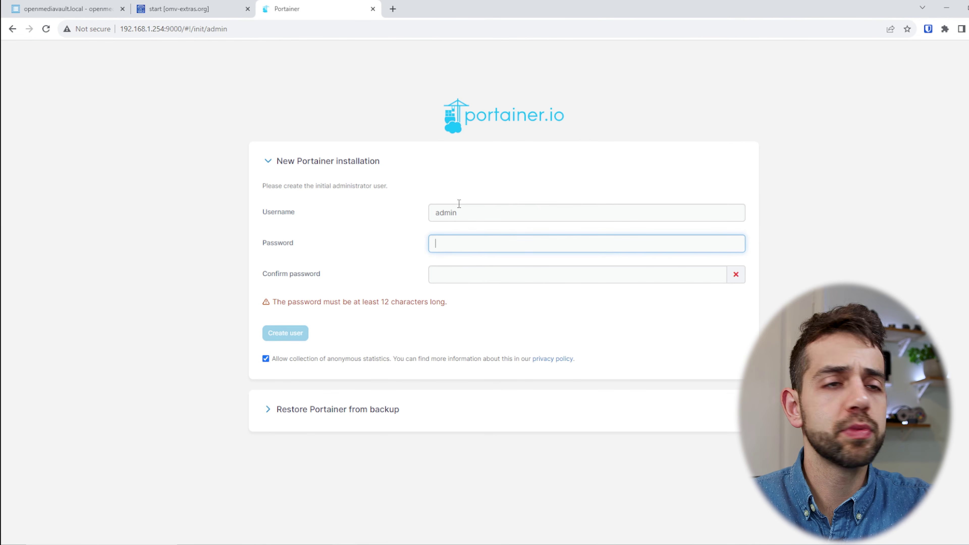
pyautogui.write('*********')
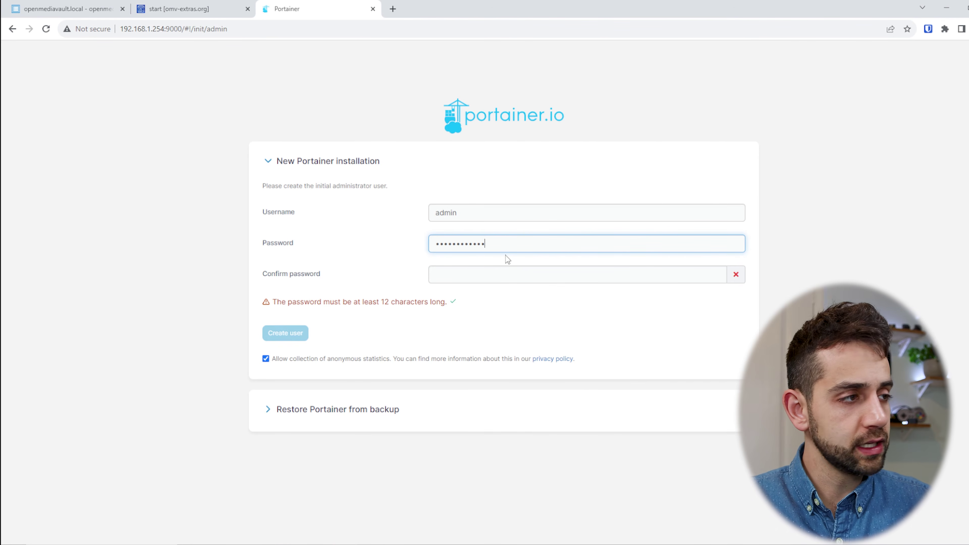
pyautogui.write('*')
pyautogui.press('Tab')
pyautogui.write('*****')
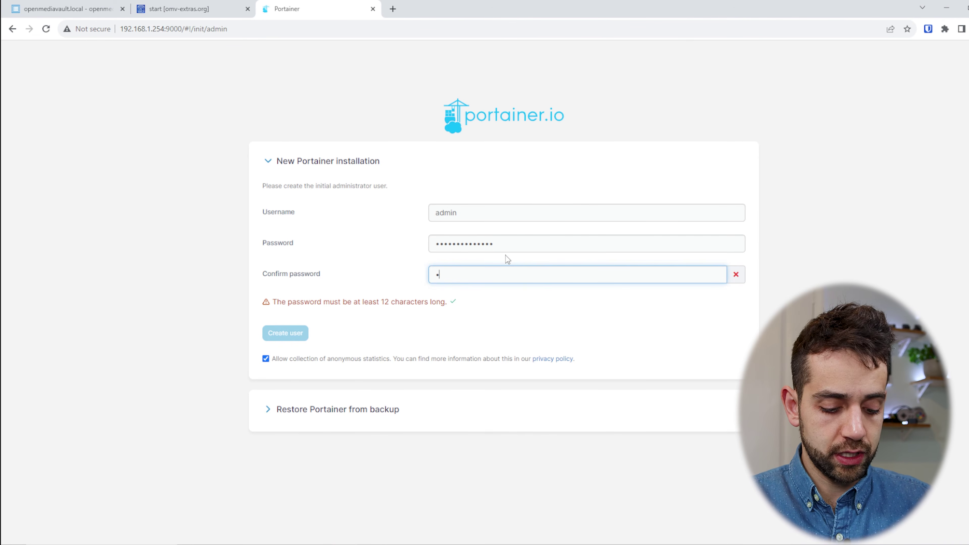
pyautogui.press('BackSpace')
pyautogui.press('BackSpace')
pyautogui.press('BackSpace')
pyautogui.press('BackSpace')
pyautogui.write('**********')
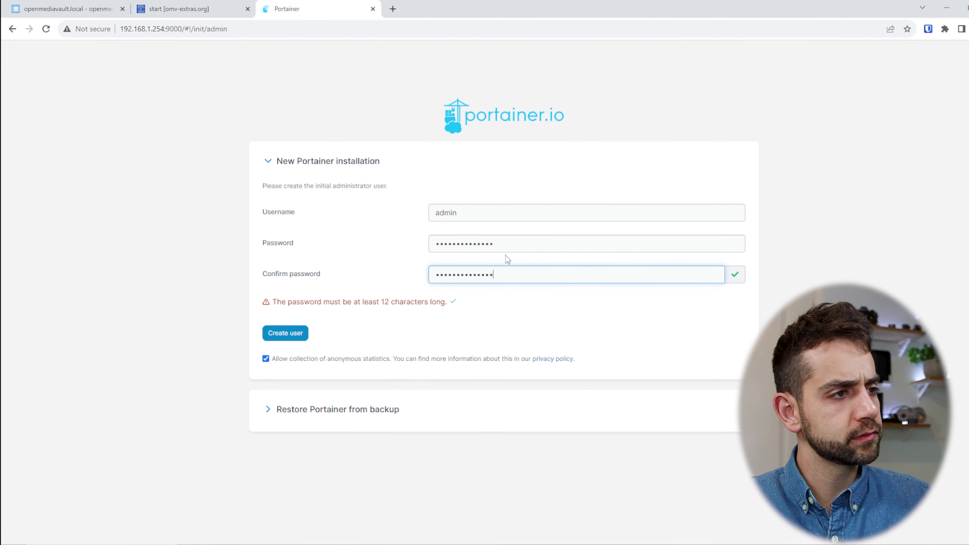
pyautogui.click(301, 337)
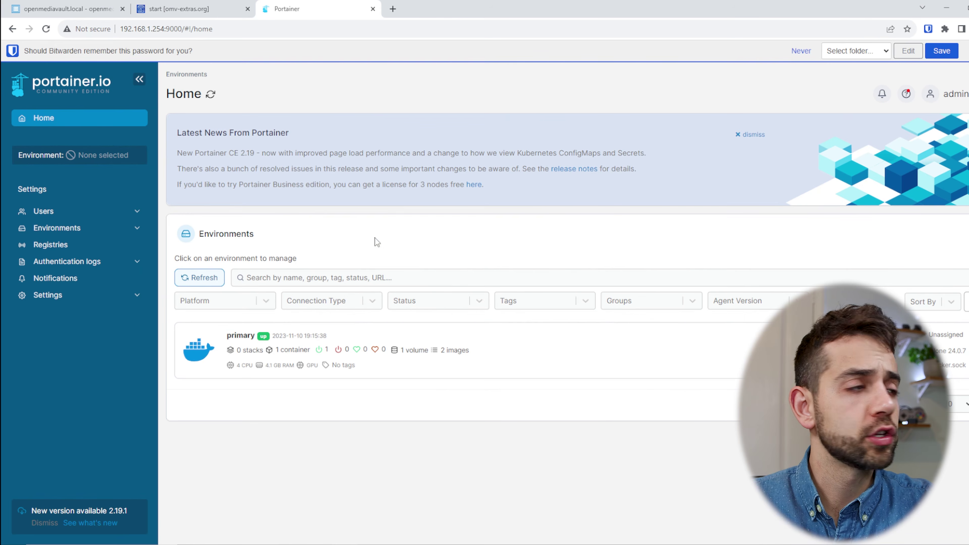
# Open the primary environment and compare openmediavault's Compose containers with Portainer's container list.
pyautogui.click(327, 353)
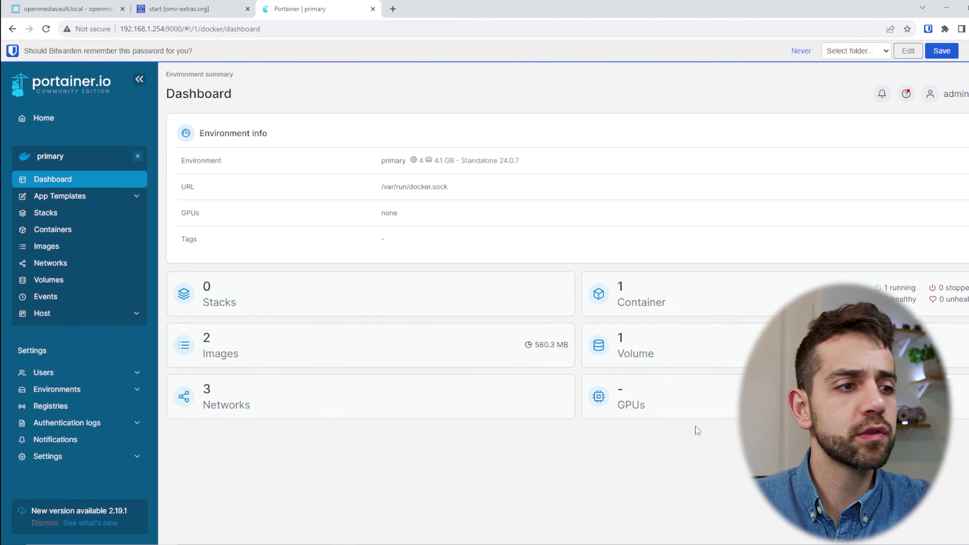
pyautogui.click(65, 9)
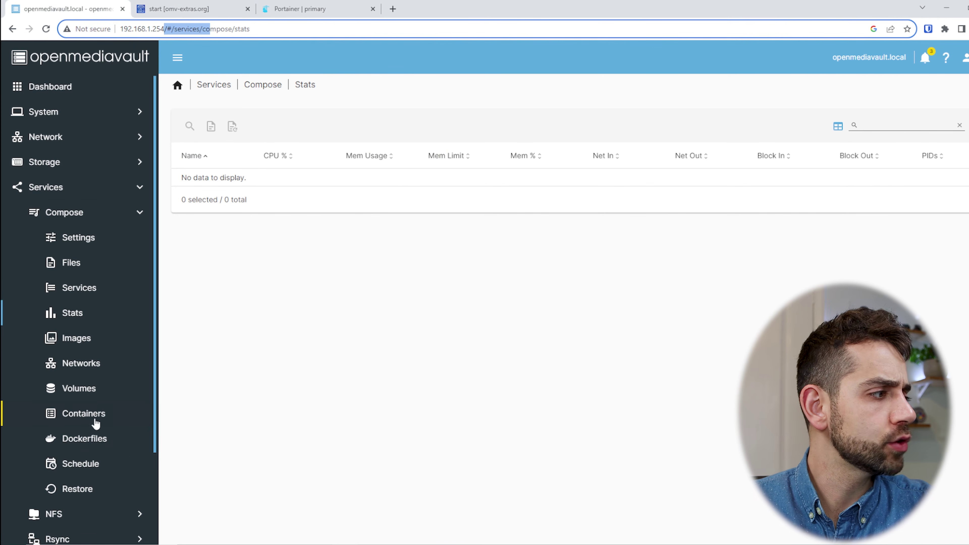
pyautogui.click(108, 420)
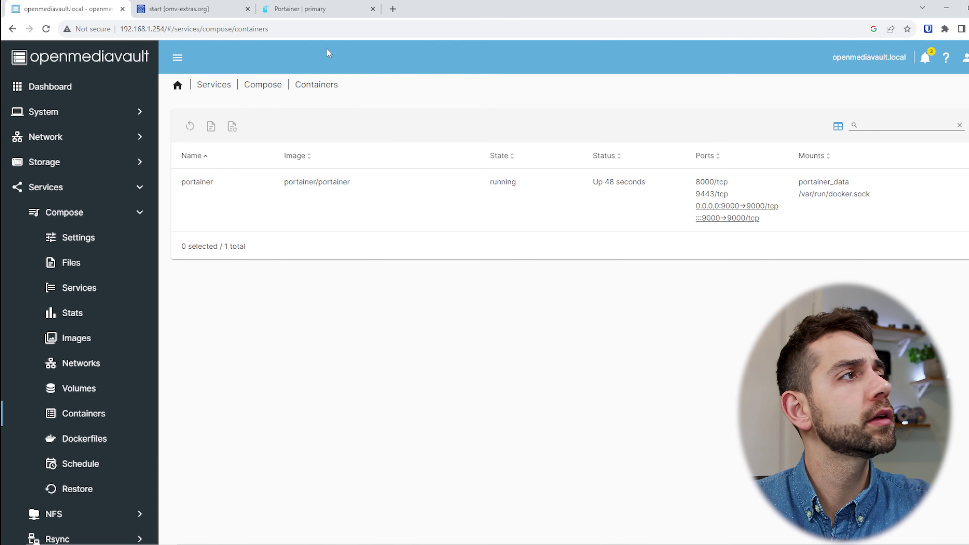
pyautogui.click(301, 8)
pyautogui.click(635, 297)
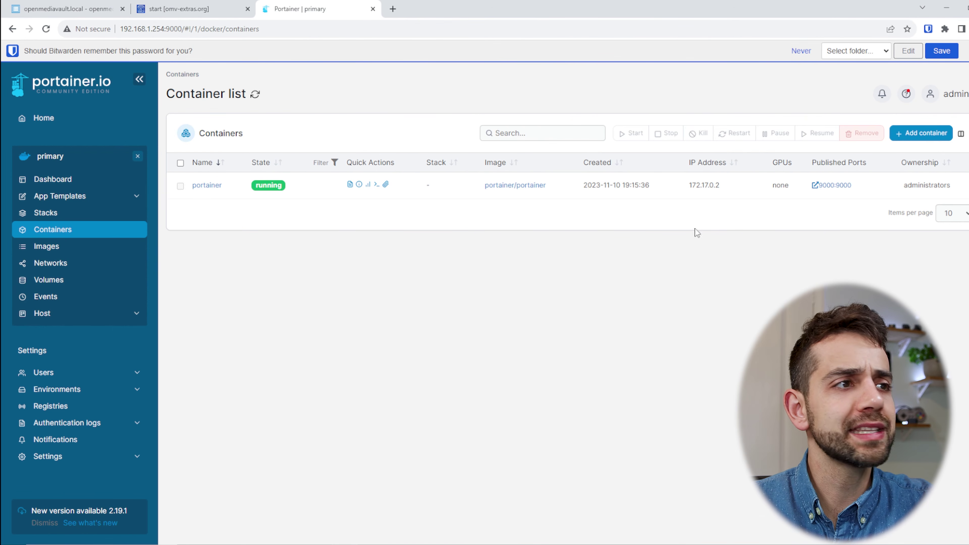
pyautogui.click(89, 5)
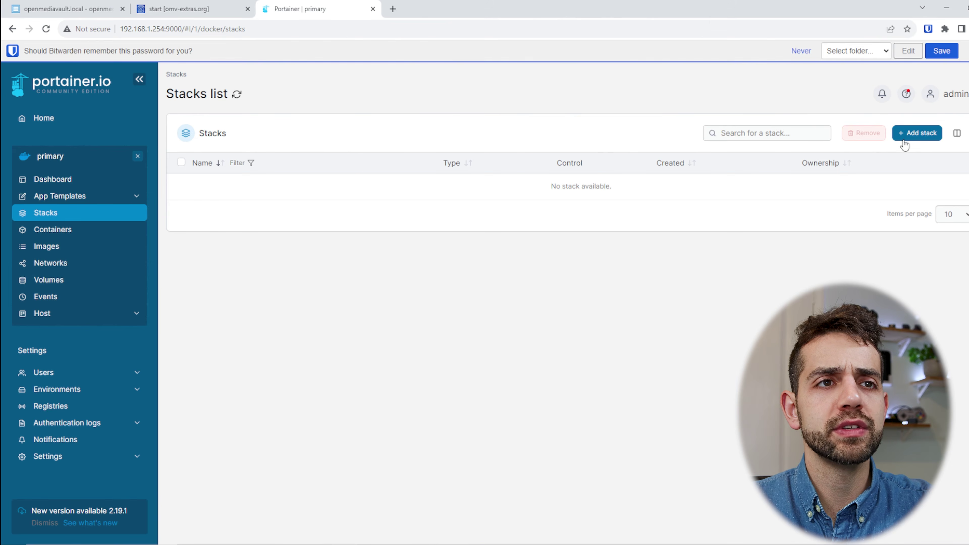
# Use + Add stack on the primary environment's Stacks list to open Create stack.
pyautogui.click(917, 133)
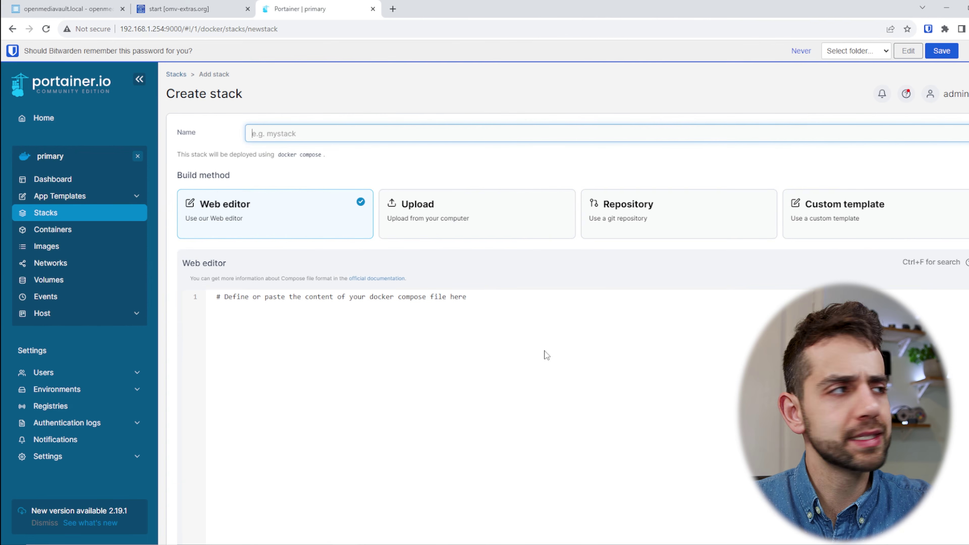